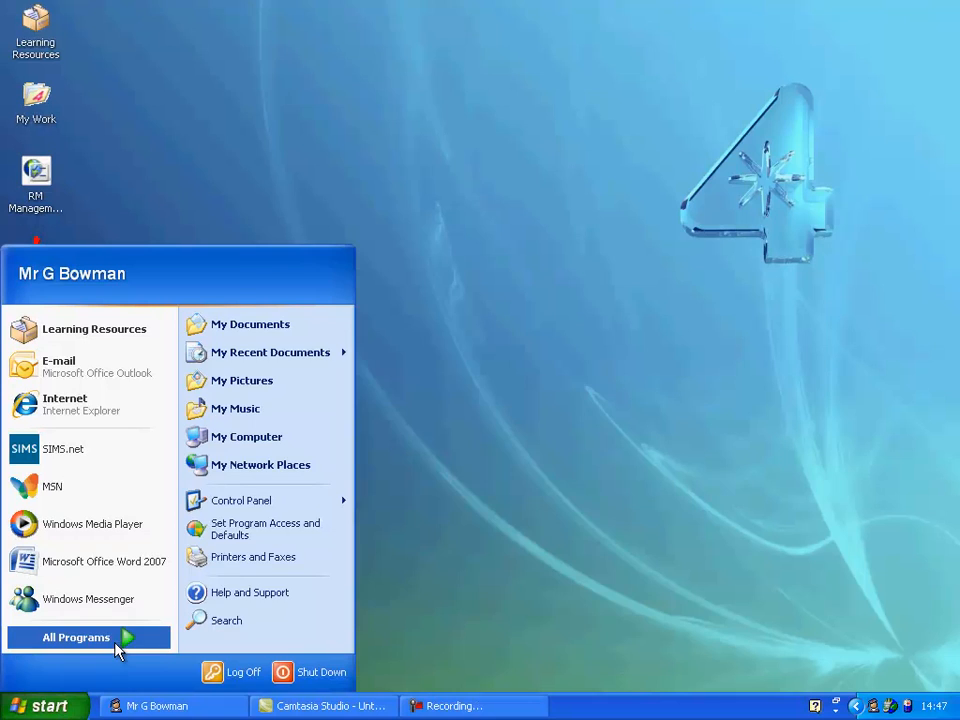
Launch Adobe Photoshop Elements 5.0 from the LCC ICT programs folder
left_click(116, 640)
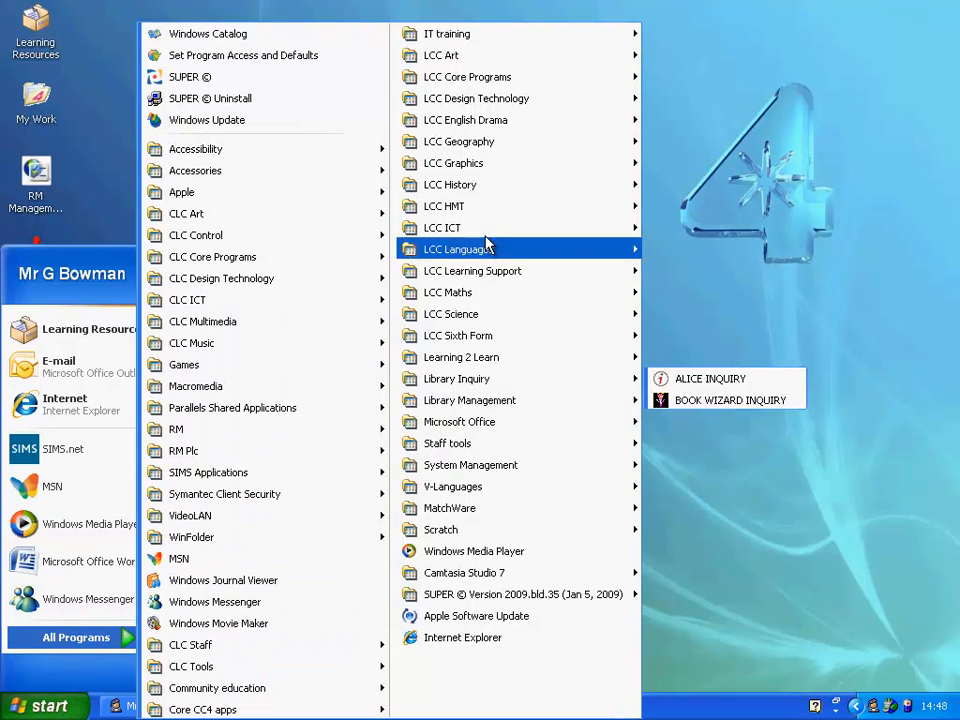
mouse_move(486, 234)
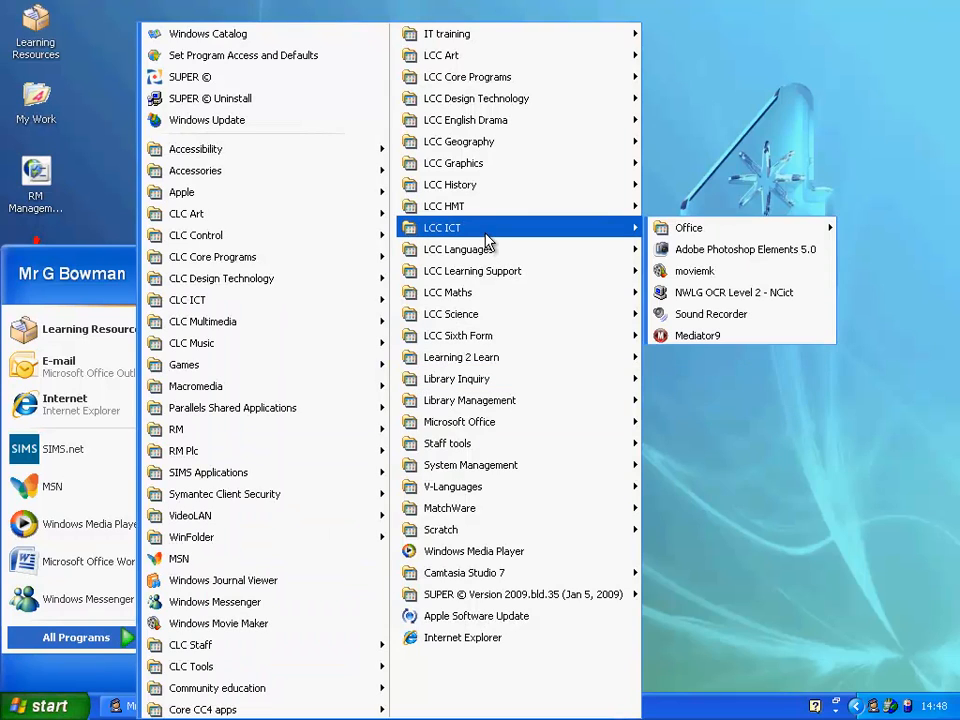
left_click(676, 250)
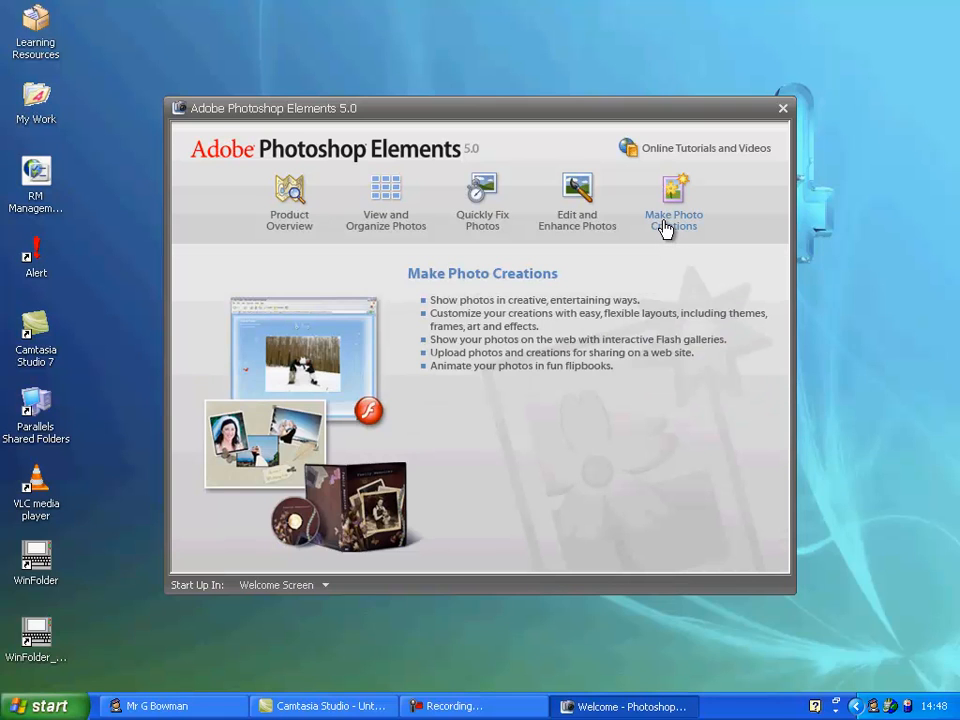
Start a new photo creation, dismissing the server error and choosing to register later
left_click(666, 228)
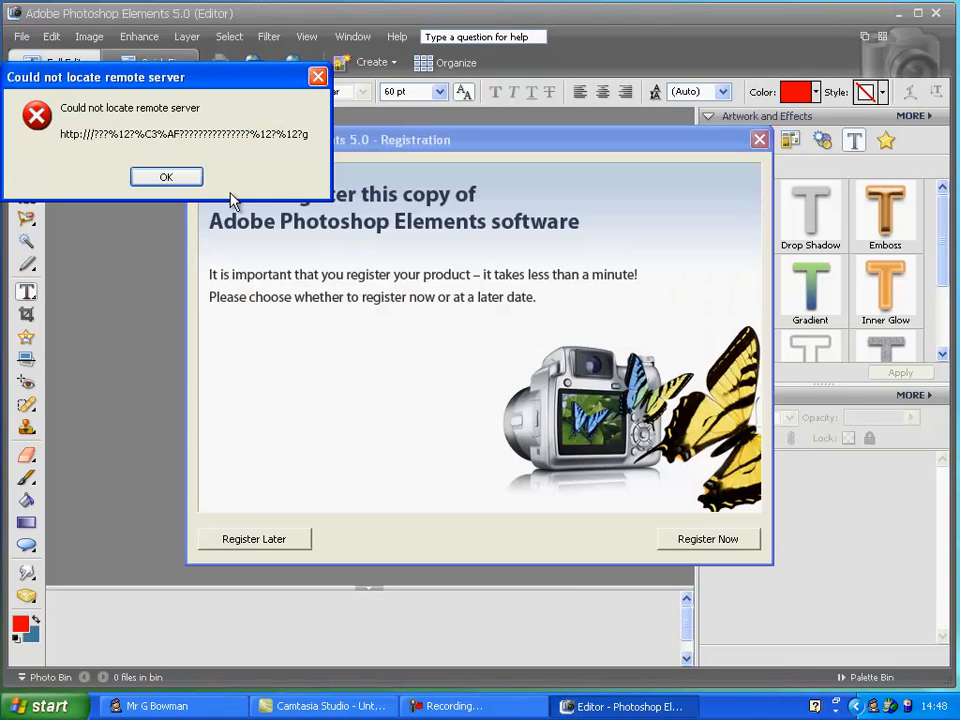
left_click(193, 176)
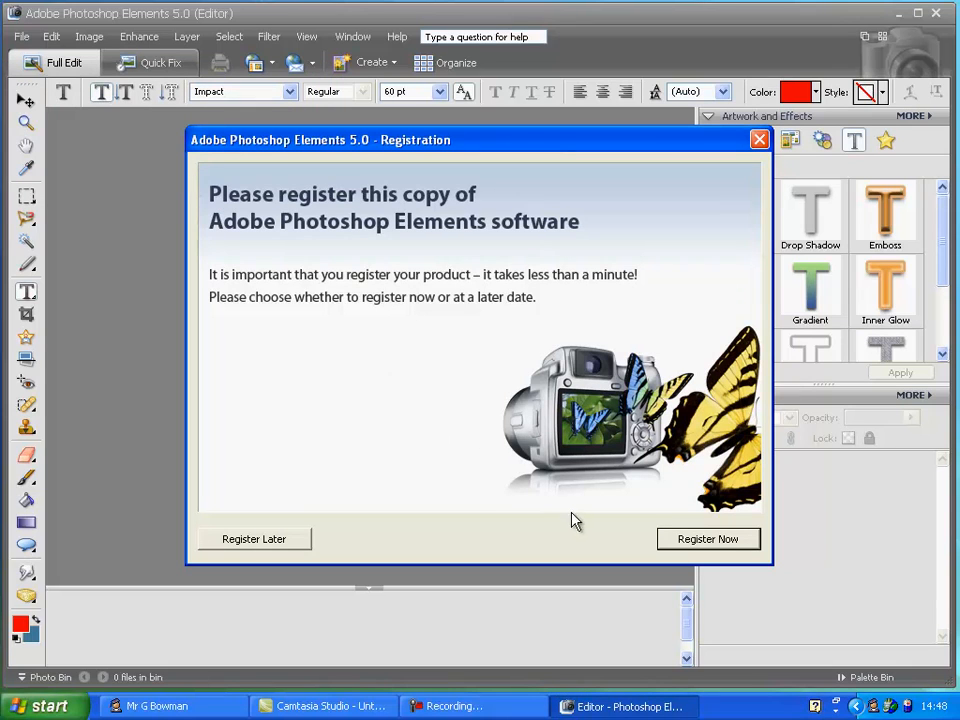
left_click(256, 539)
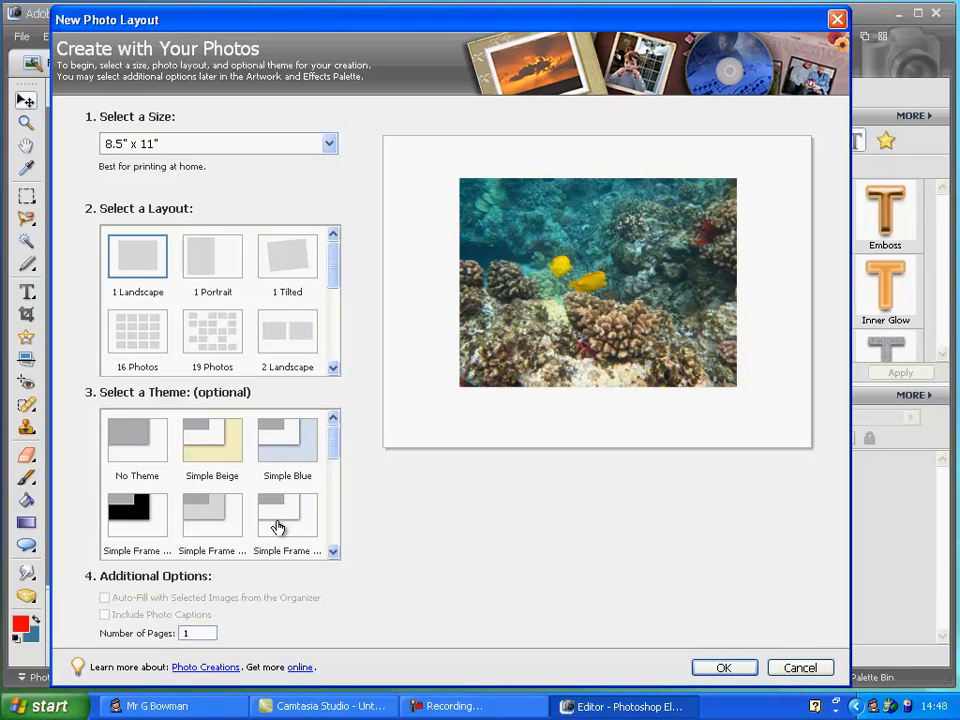
Set the page size to A4 (210 mm x 297 mm) and choose the 3-2 Columns layout
left_click(327, 146)
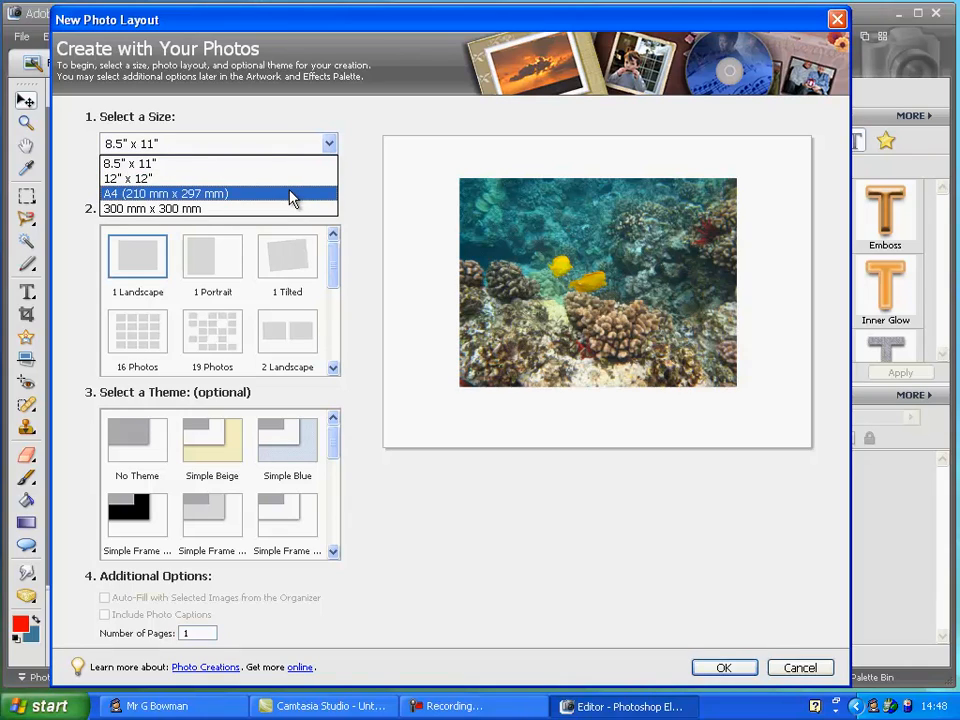
left_click(292, 196)
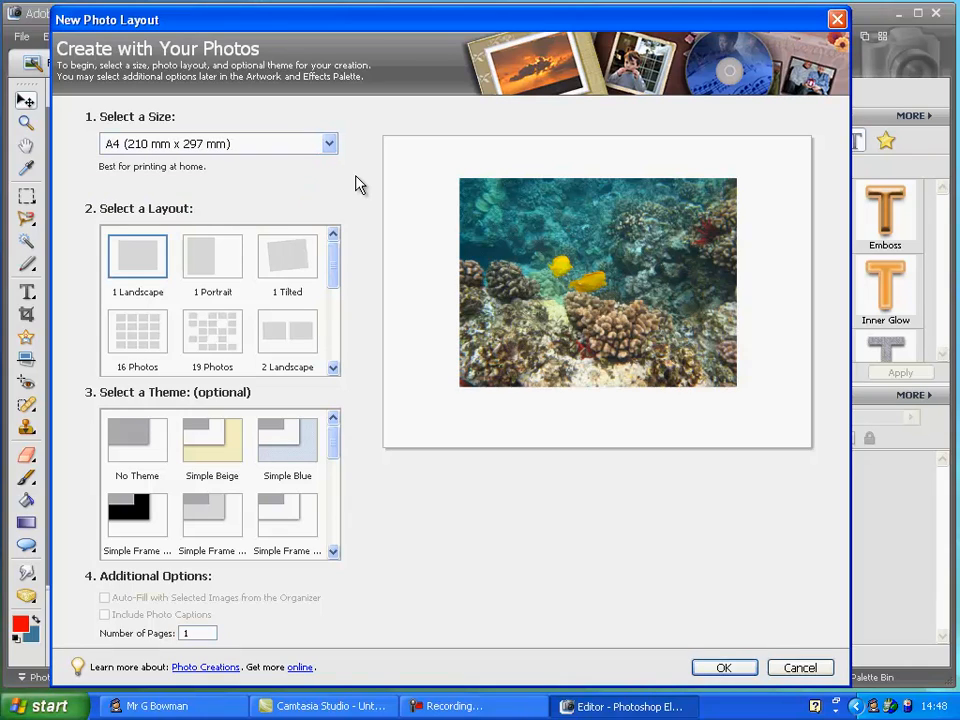
left_click_drag(337, 259, 298, 323)
left_click(125, 280)
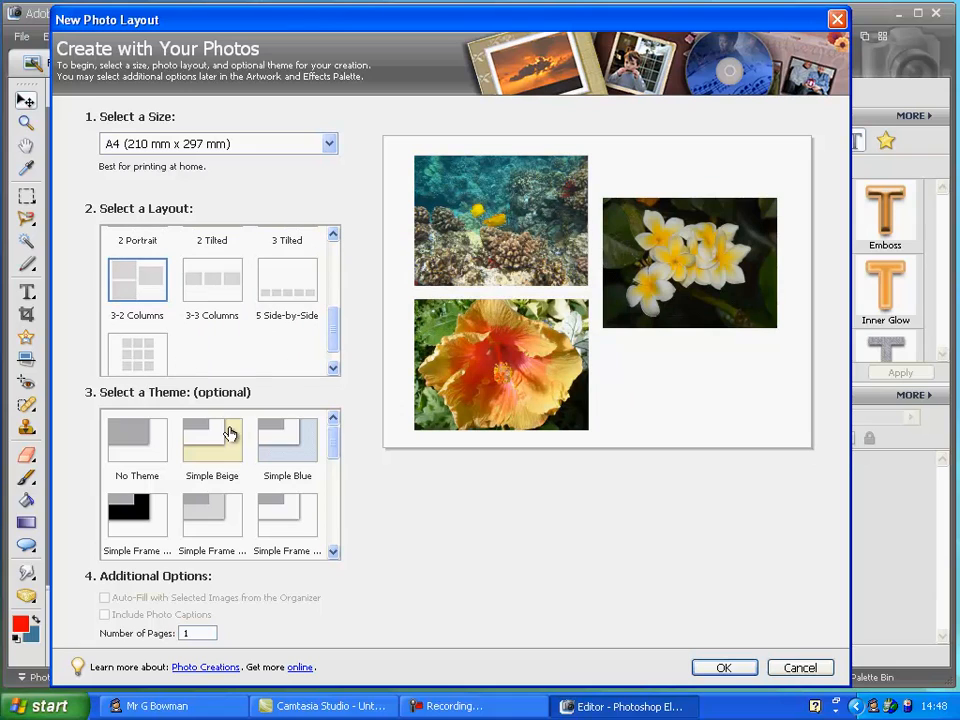
Apply the Sky theme and create the photo layout
left_click_drag(335, 453, 324, 529)
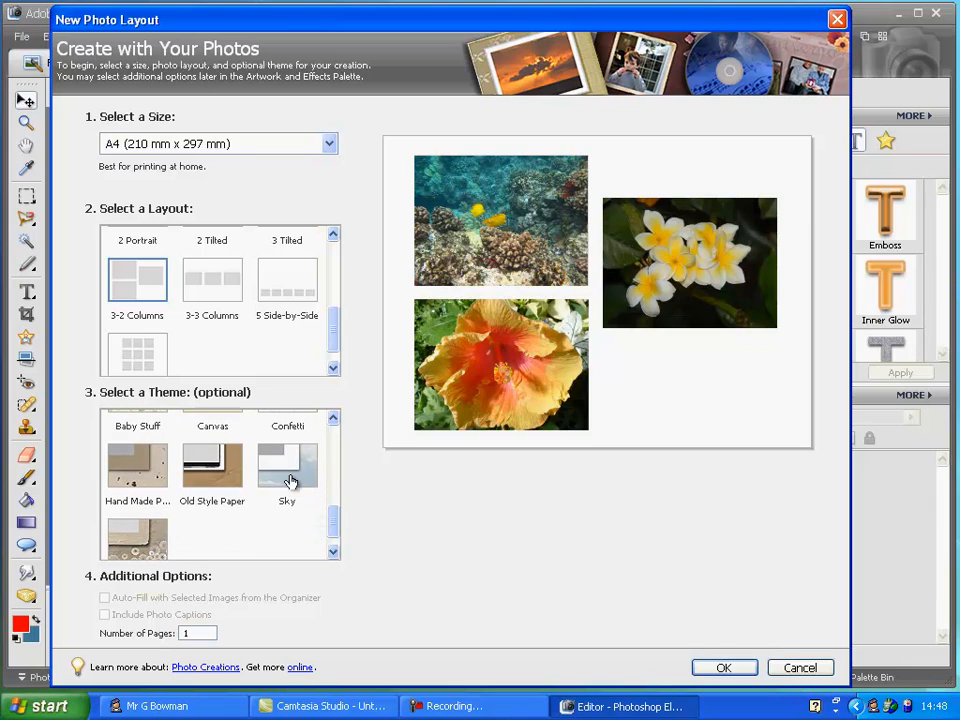
left_click(288, 465)
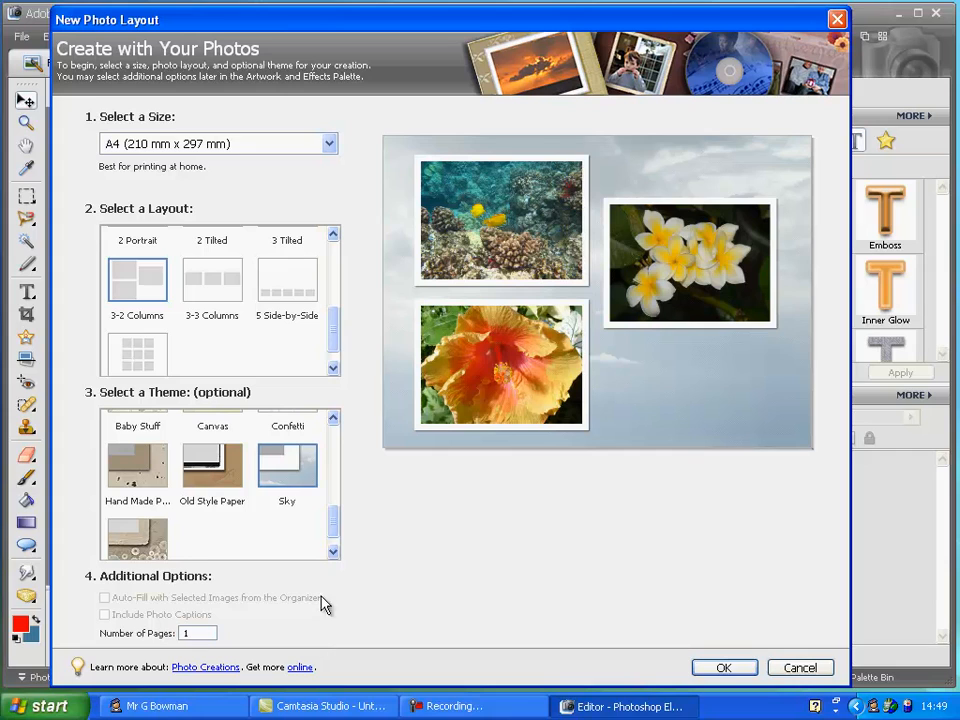
left_click(724, 670)
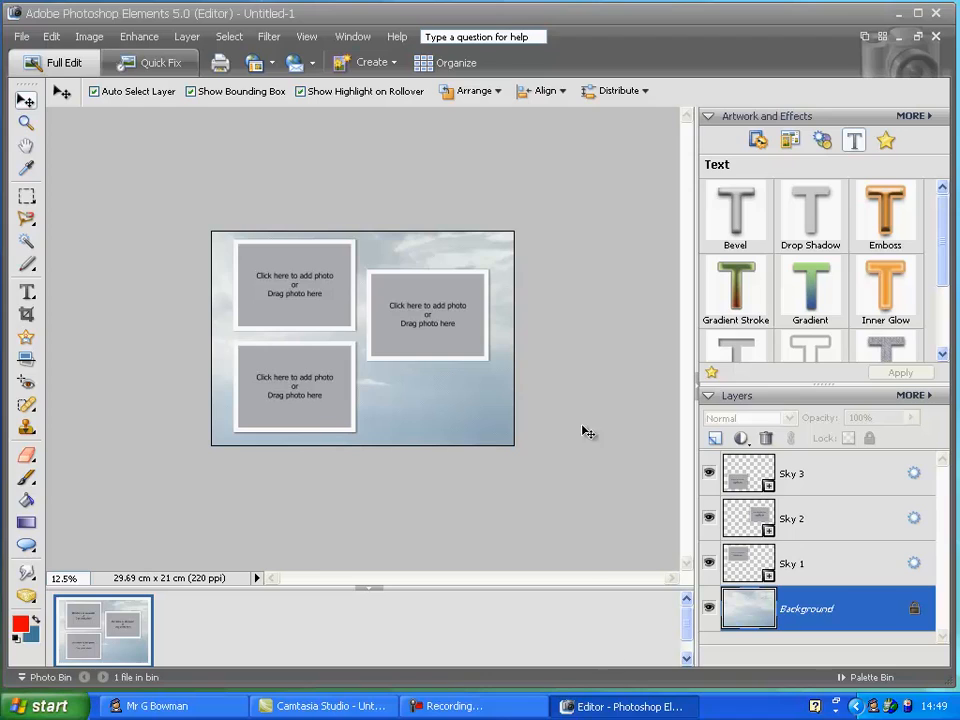
Hide the palette bin and zoom the page to 33% with Resize Windows To Fit enabled
left_click(699, 395)
left_click(493, 589)
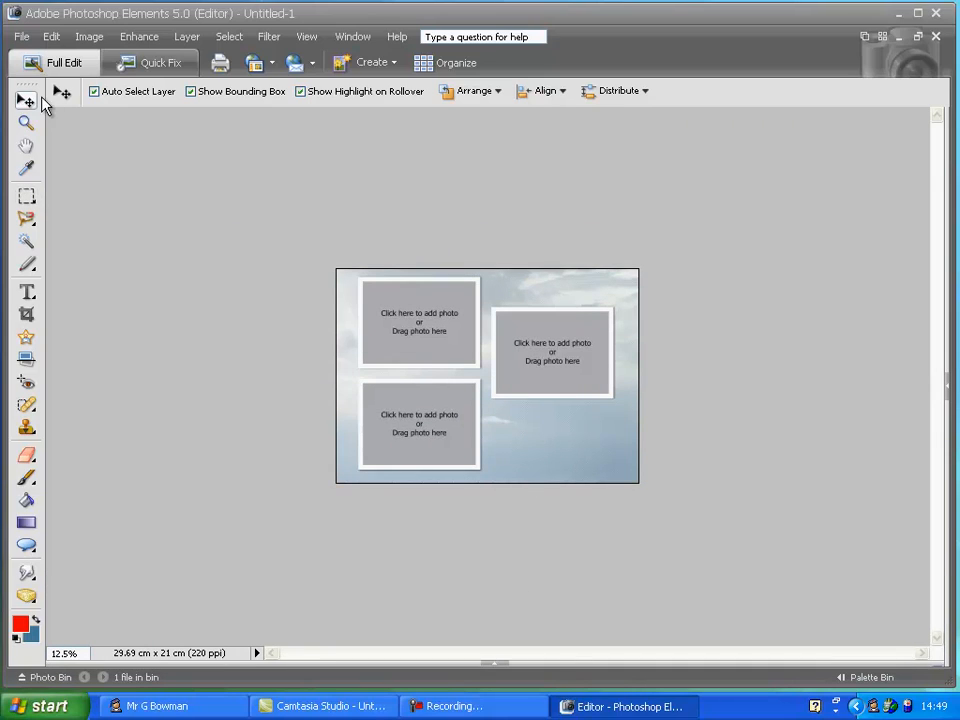
left_click(26, 122)
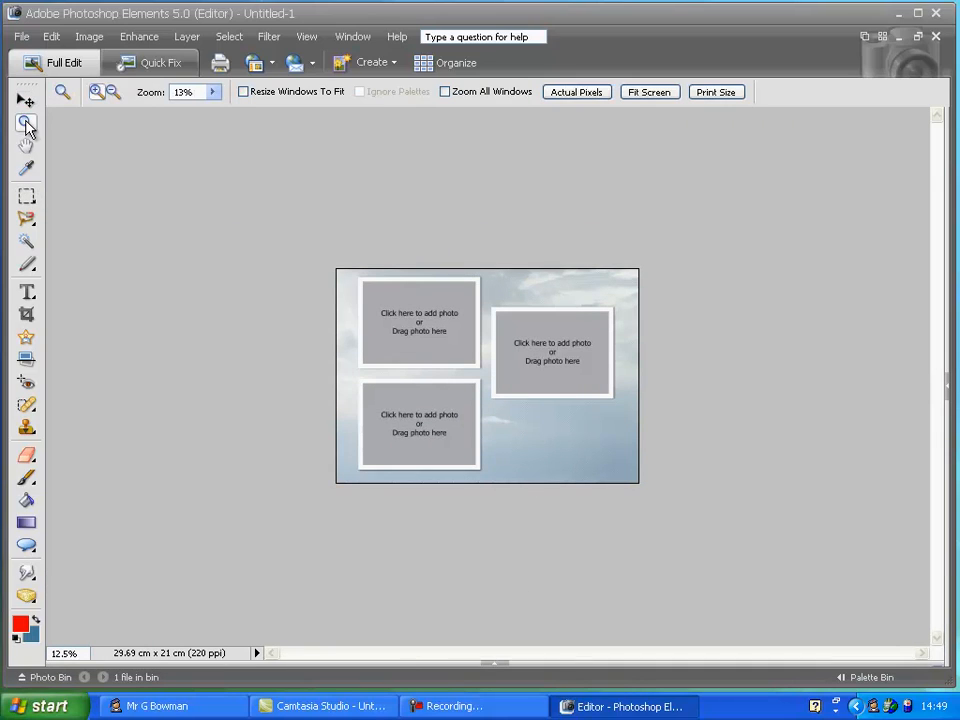
left_click(212, 93)
left_click_drag(215, 108, 215, 109)
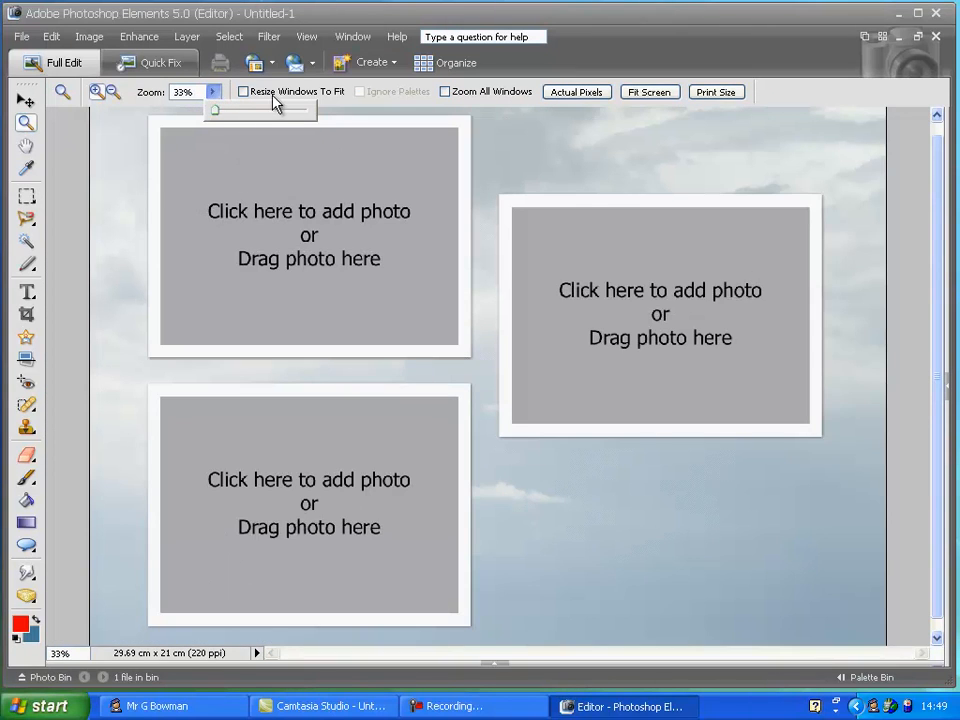
left_click(251, 97)
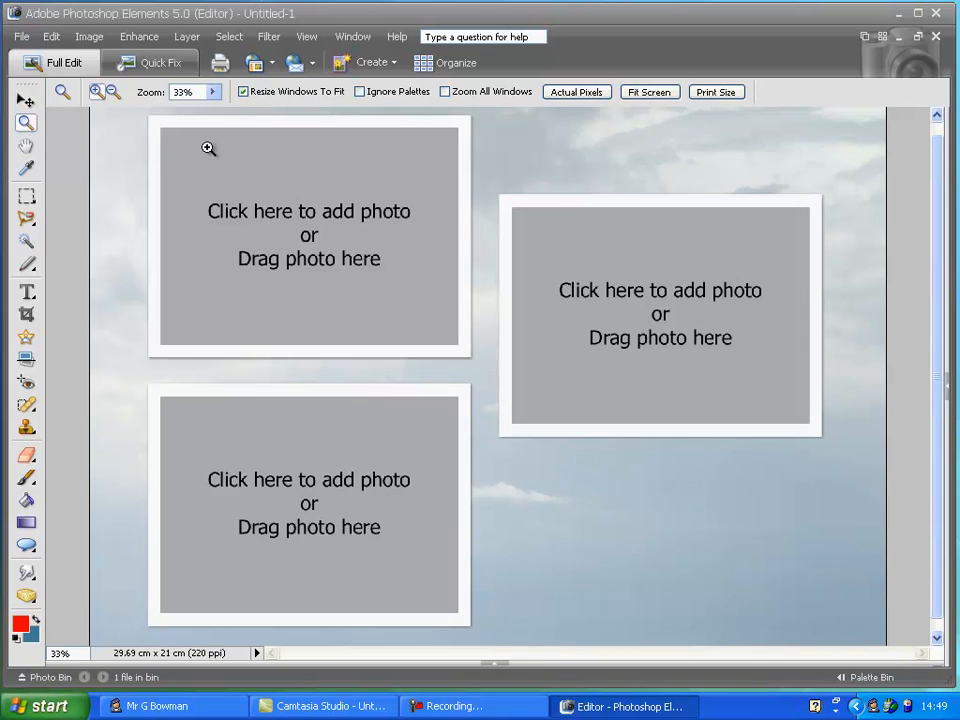
Fill the upper-left photo frame with the eu_countries_europe image
key("v")
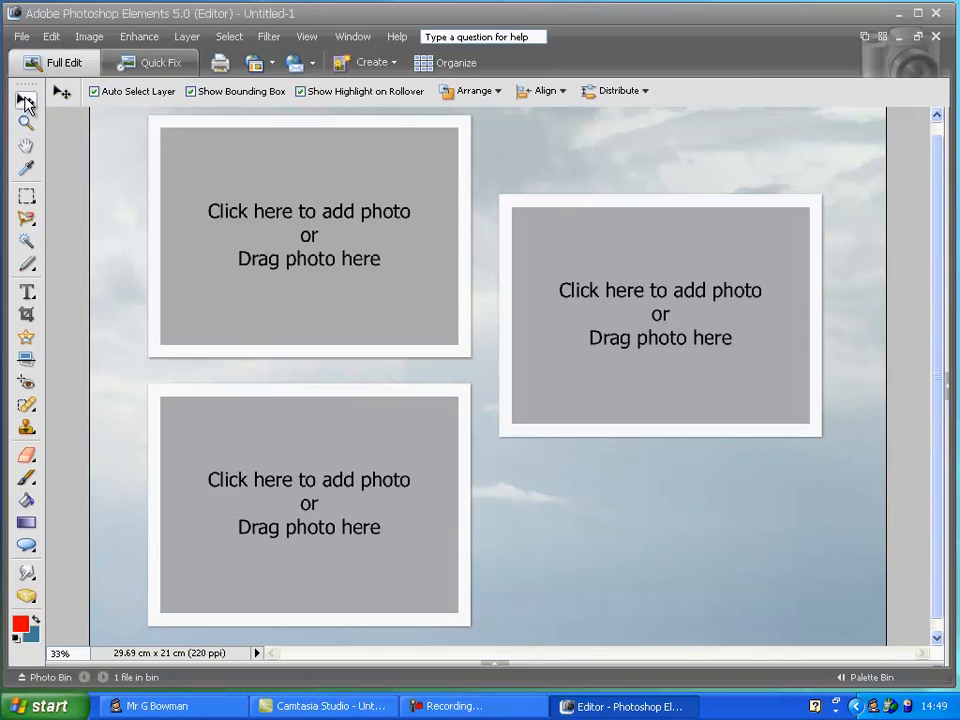
left_click(303, 221)
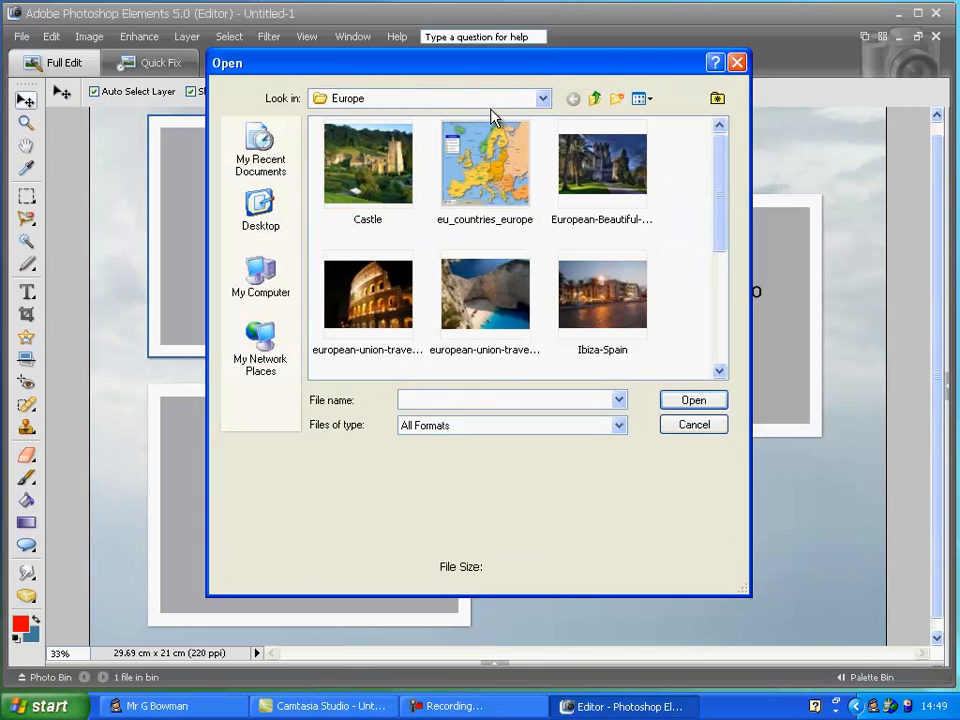
left_click(499, 170)
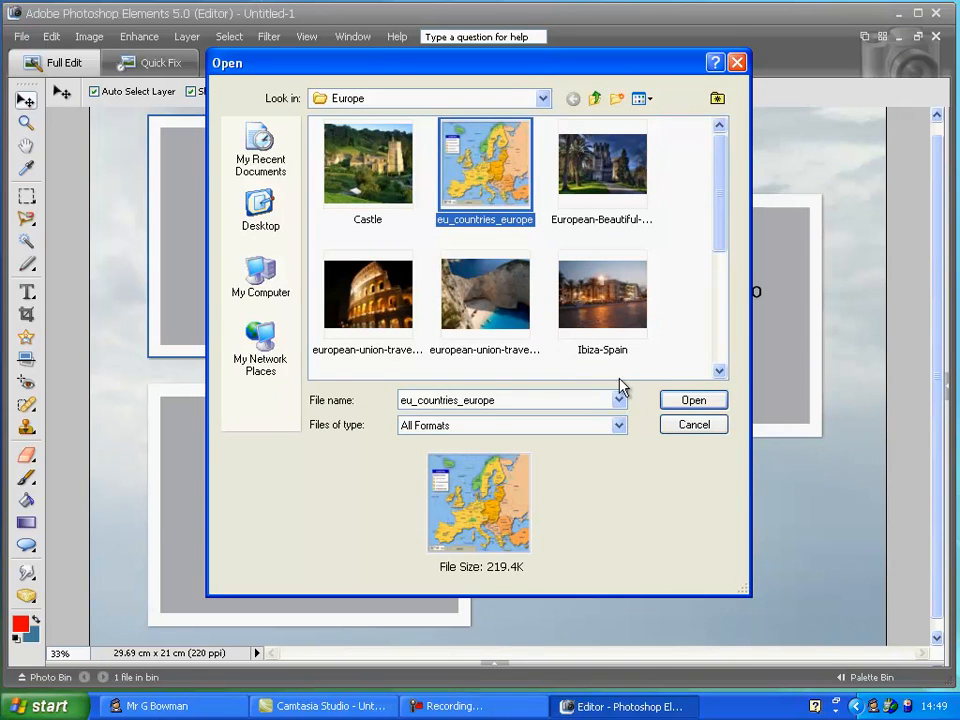
left_click(693, 400)
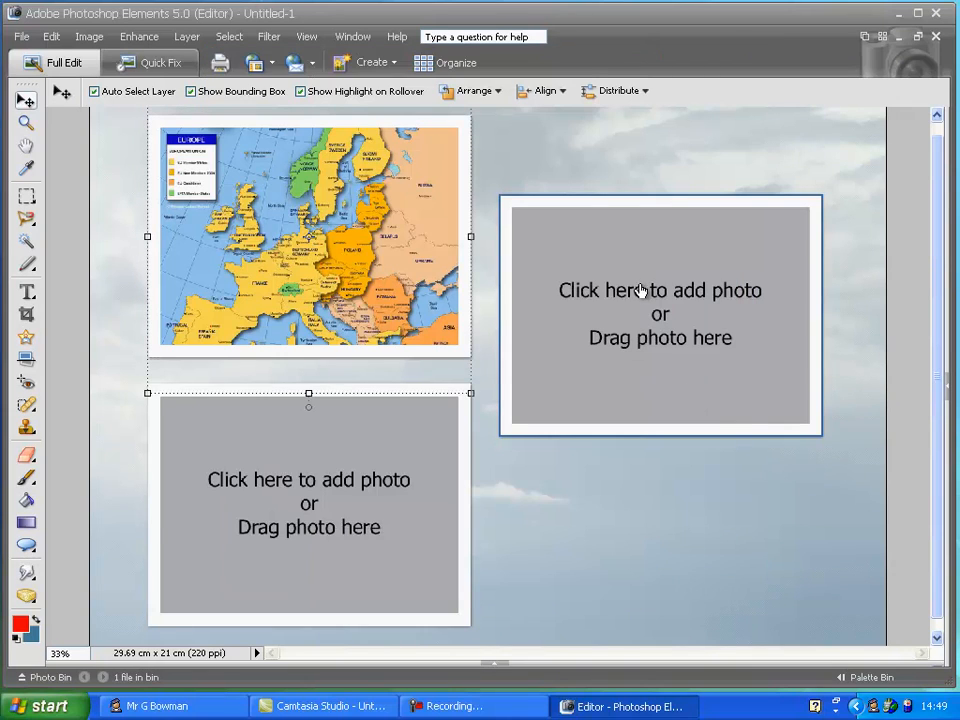
Fill the right photo frame with the european-union-travel beach cliff image
left_click(641, 294)
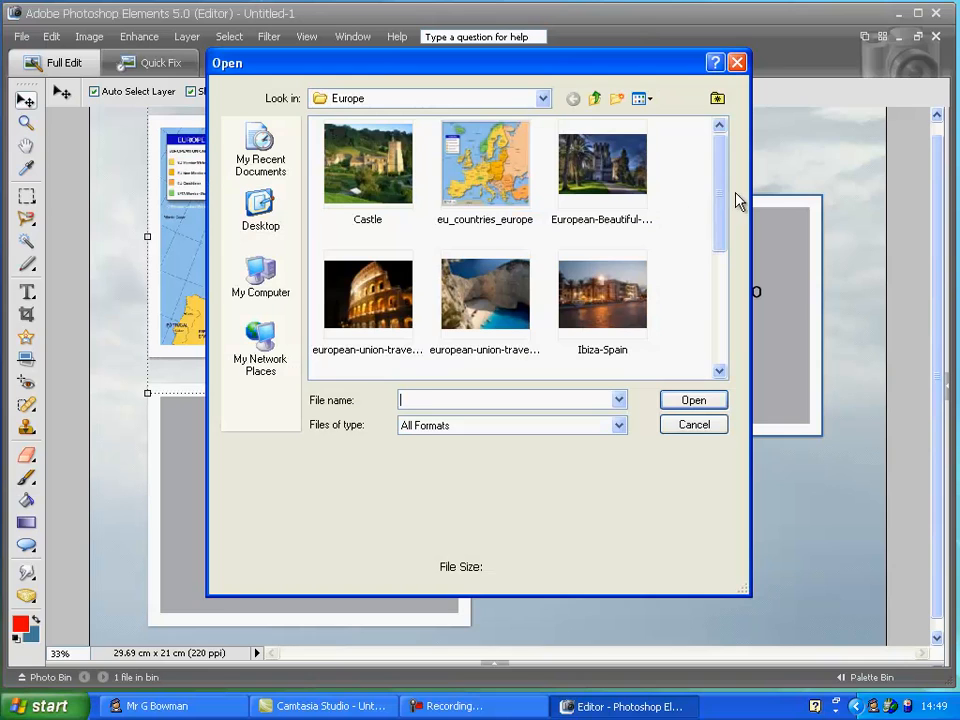
left_click(618, 162)
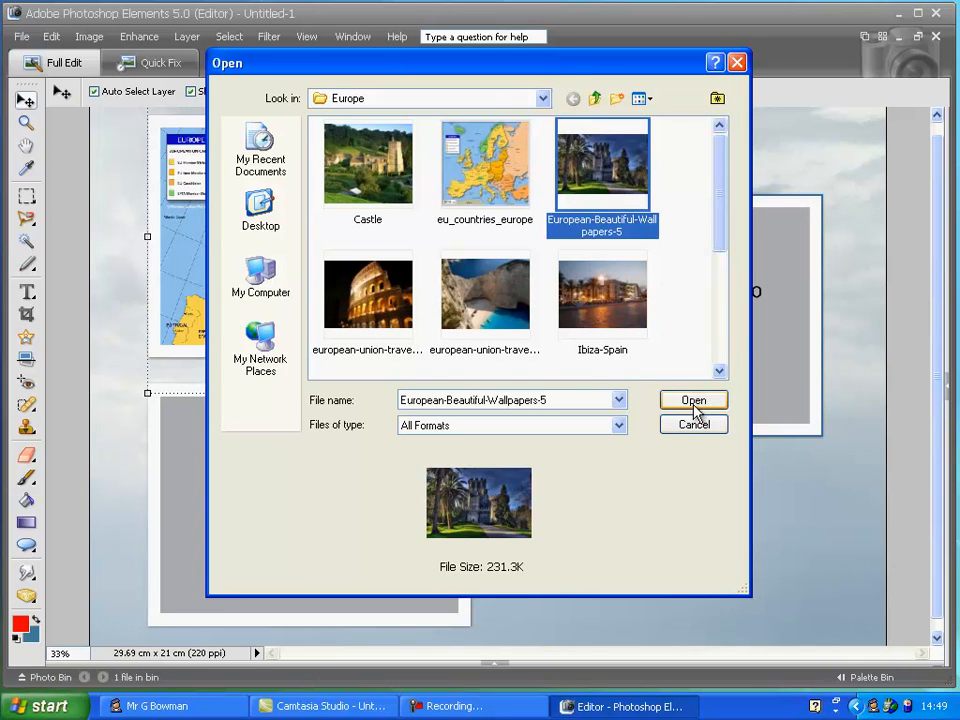
left_click(505, 300)
left_click(692, 402)
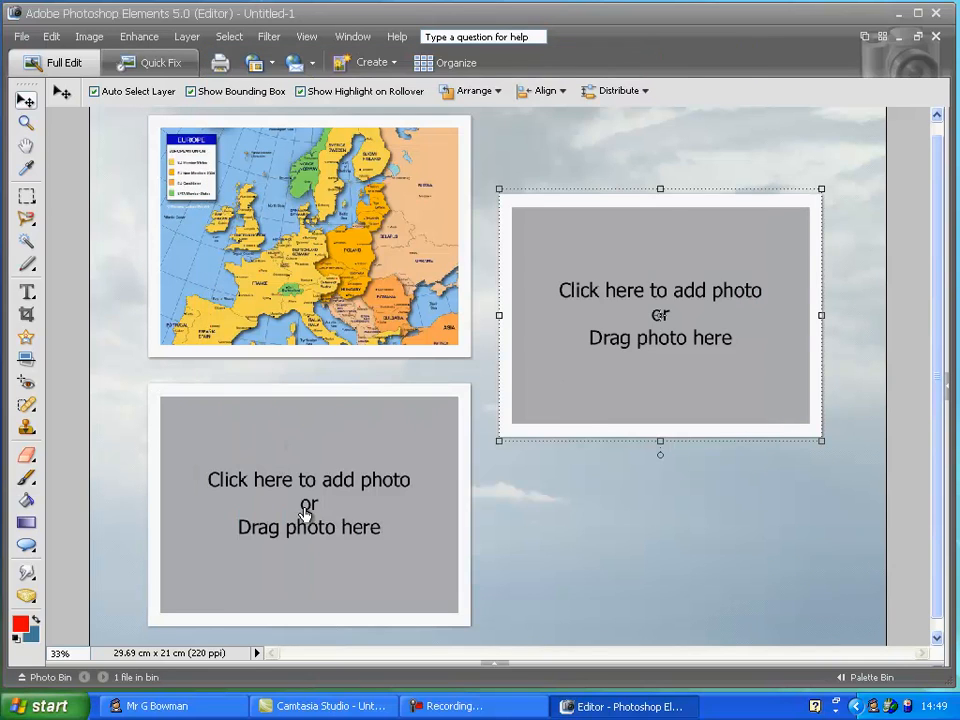
Fill the lower-left photo frame with the european-union-travel-coliseum-Rome-Italy image
left_click(326, 480)
left_click(367, 292)
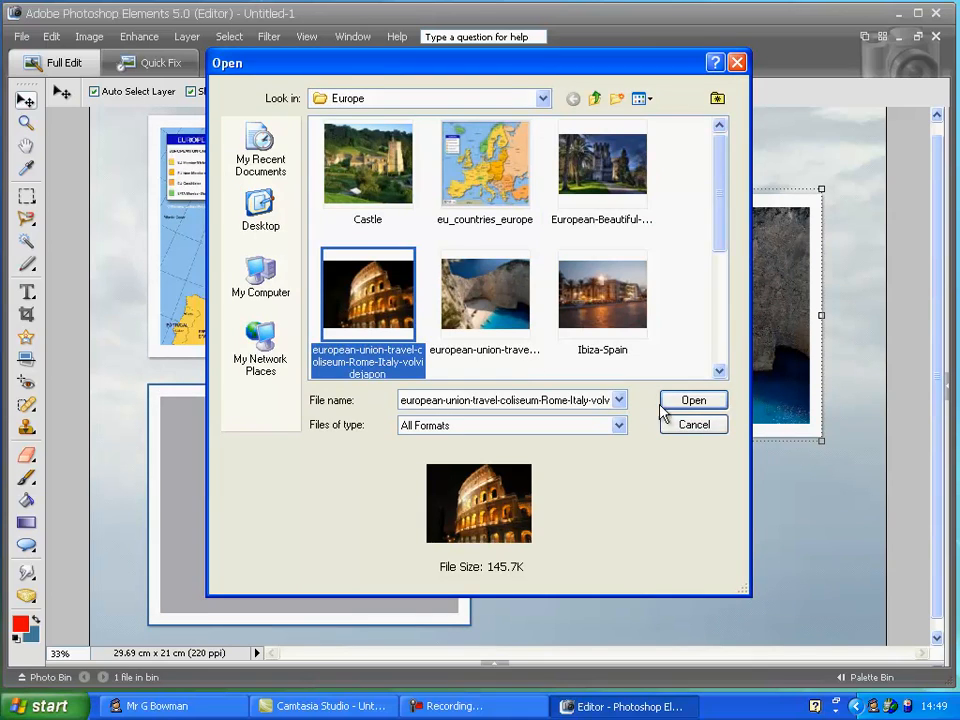
left_click(666, 402)
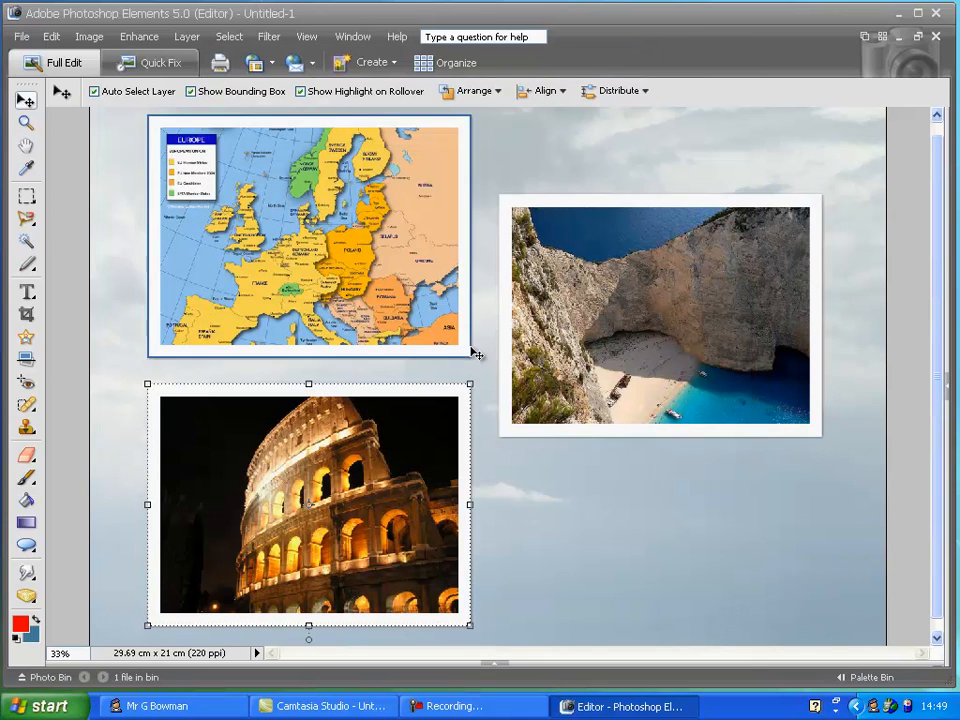
Try rotating the Colosseum photo frame about 4.5°
mouse_move(476, 381)
left_mouse_down()
mouse_move(459, 352)
mouse_move(494, 388)
left_mouse_up()
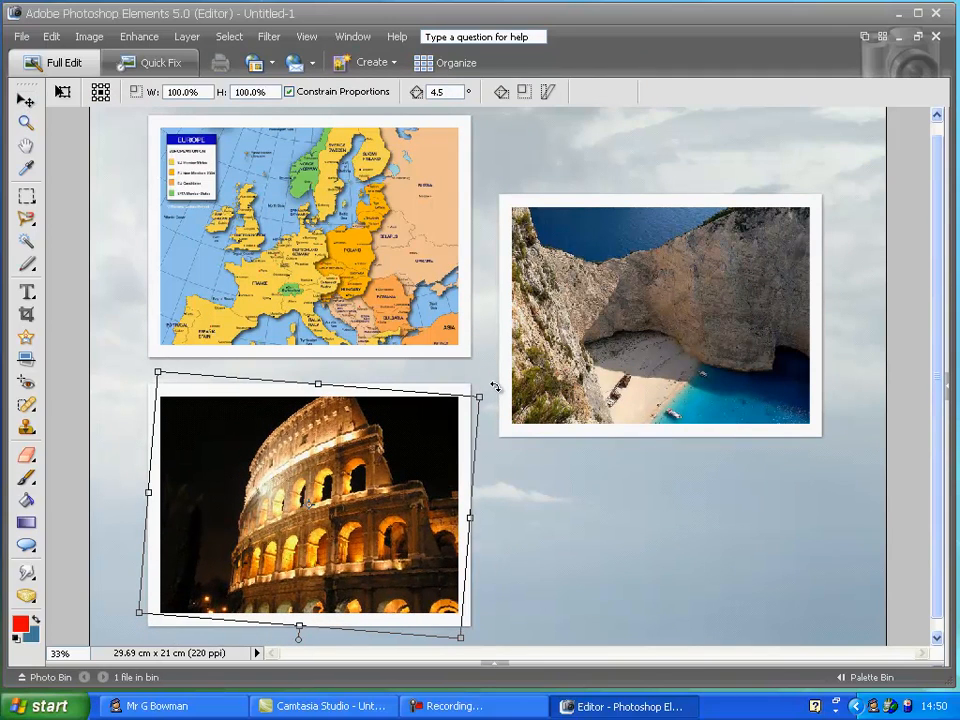
left_click(295, 380)
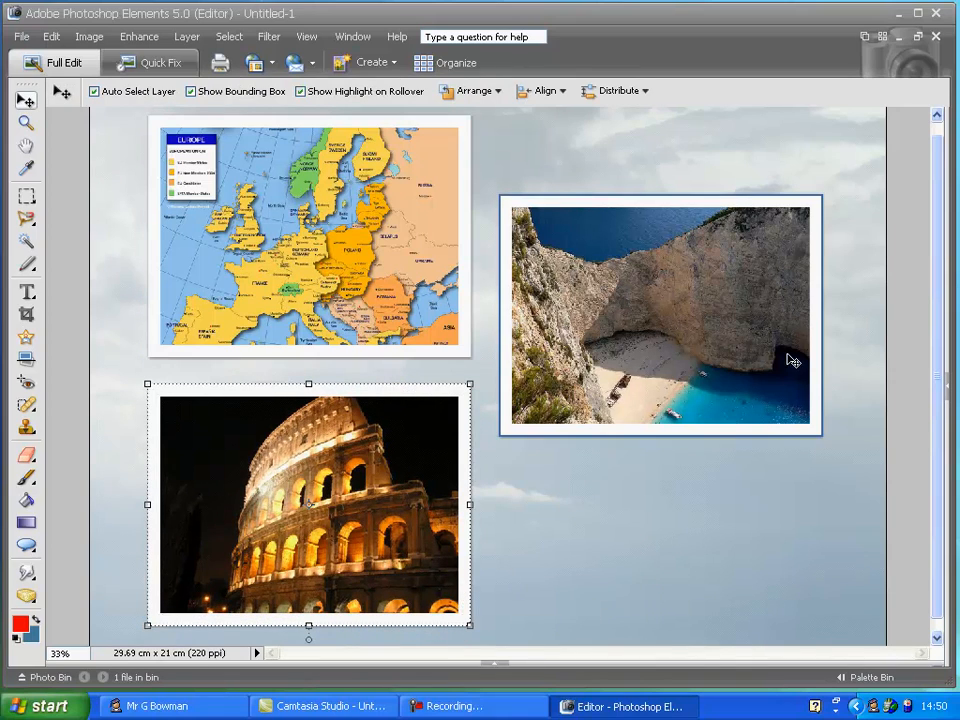
Show the palette bin and add an Emboss text effect to the page between the photos
left_click(944, 392)
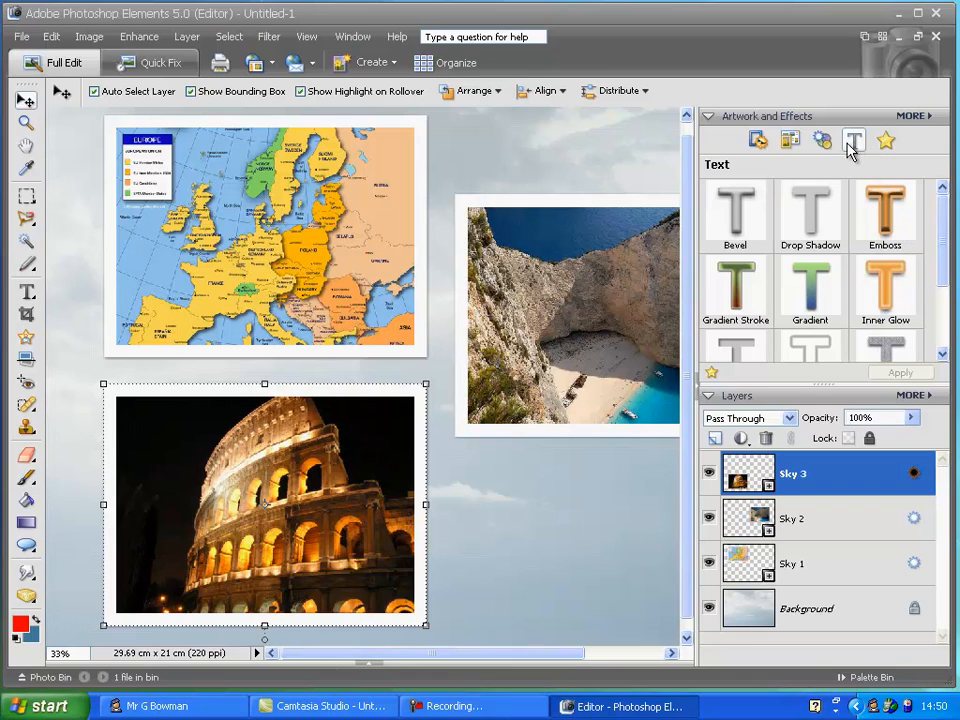
mouse_move(943, 257)
left_mouse_down()
mouse_move(943, 300)
mouse_move(943, 263)
left_mouse_up()
left_click(886, 222)
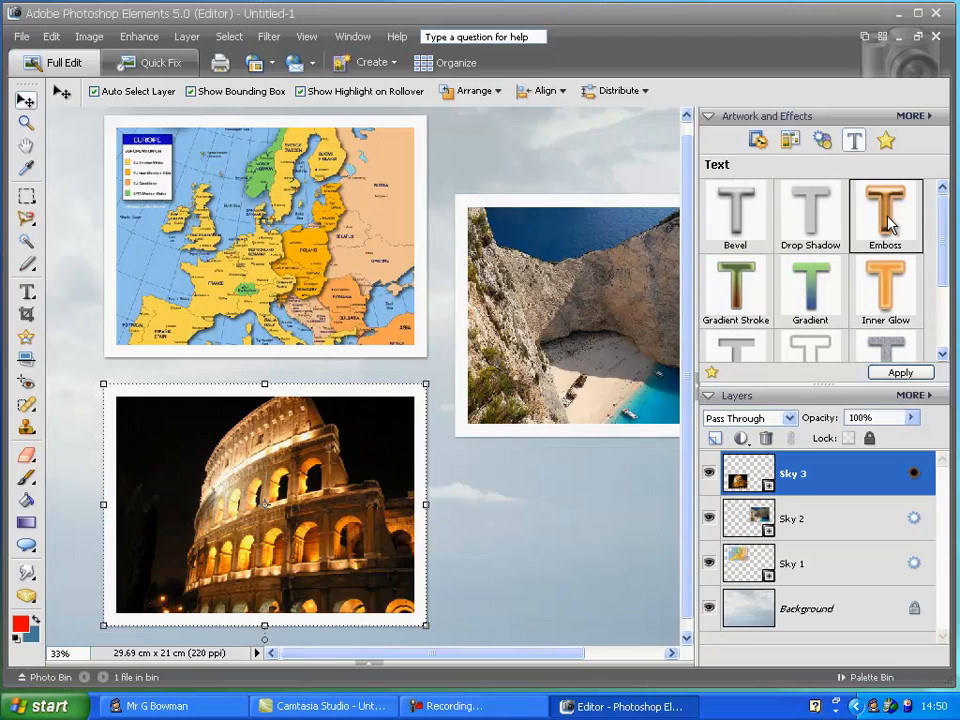
left_click_drag(886, 222, 474, 495)
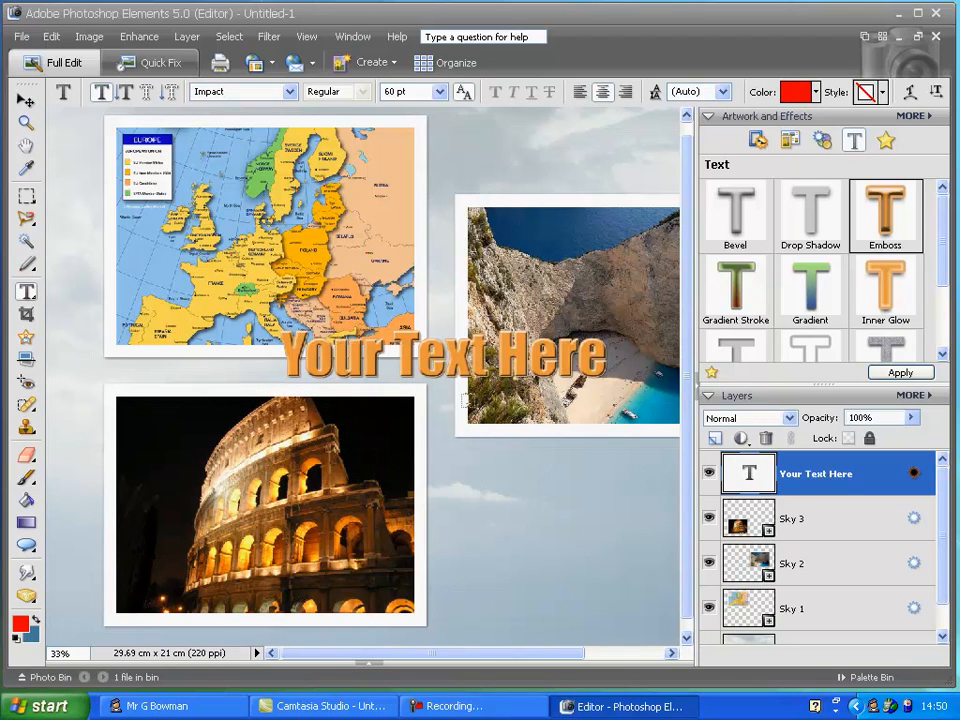
Replace the placeholder text with "Europe Guide", commit it and hide the palette bin
left_click_drag(395, 348, 607, 355)
key("BackSpace")
key("BackSpace")
key("BackSpace")
key("BackSpace")
key("BackSpace")
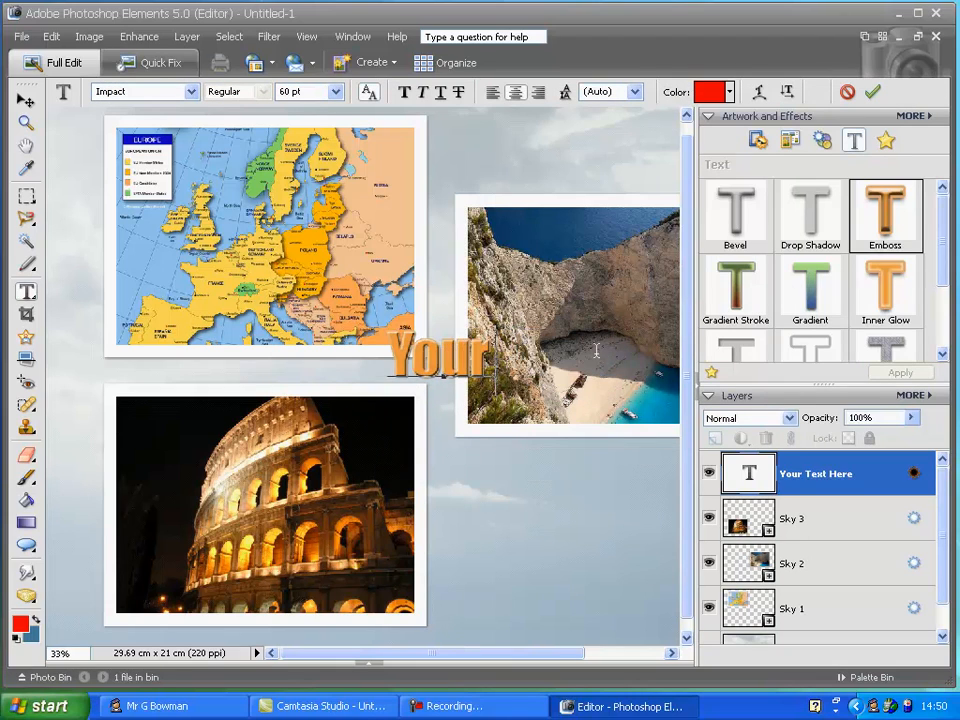
type("E")
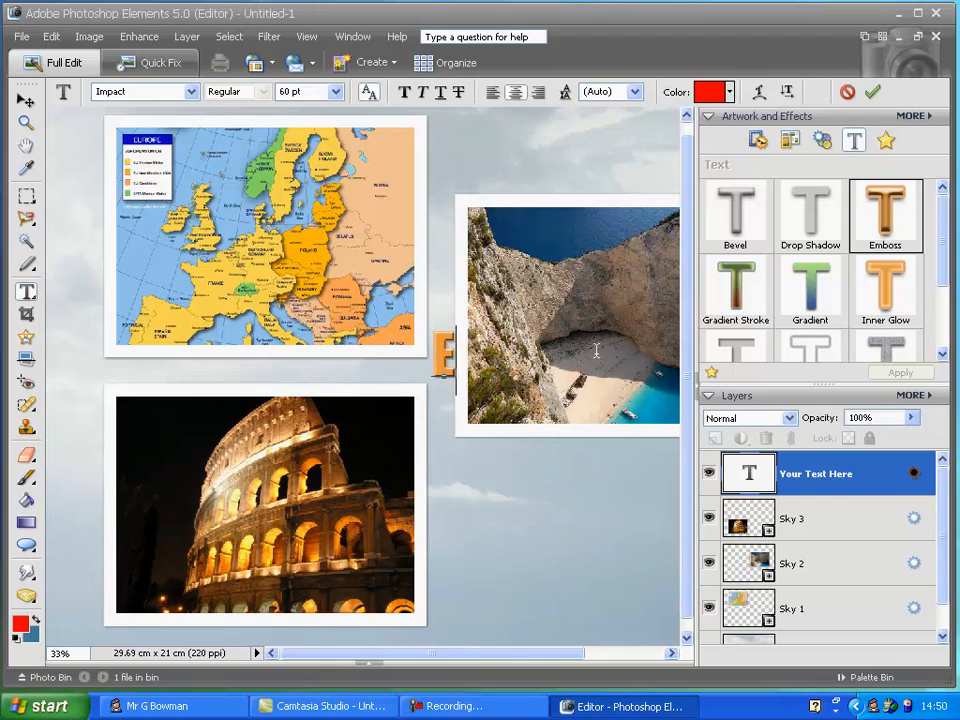
type("urope Guide")
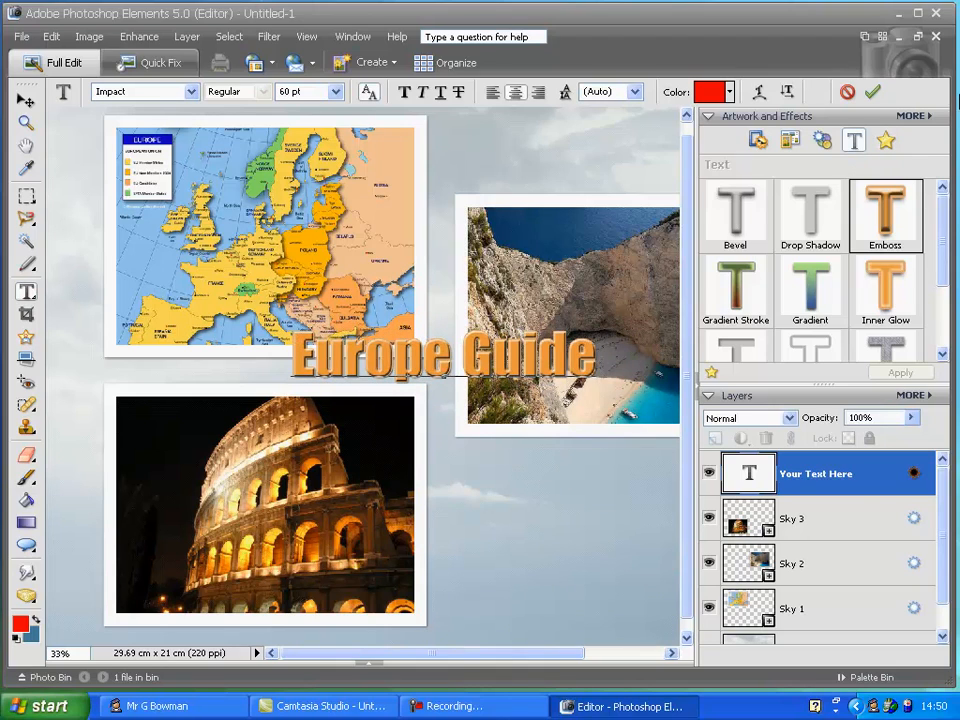
left_click(872, 91)
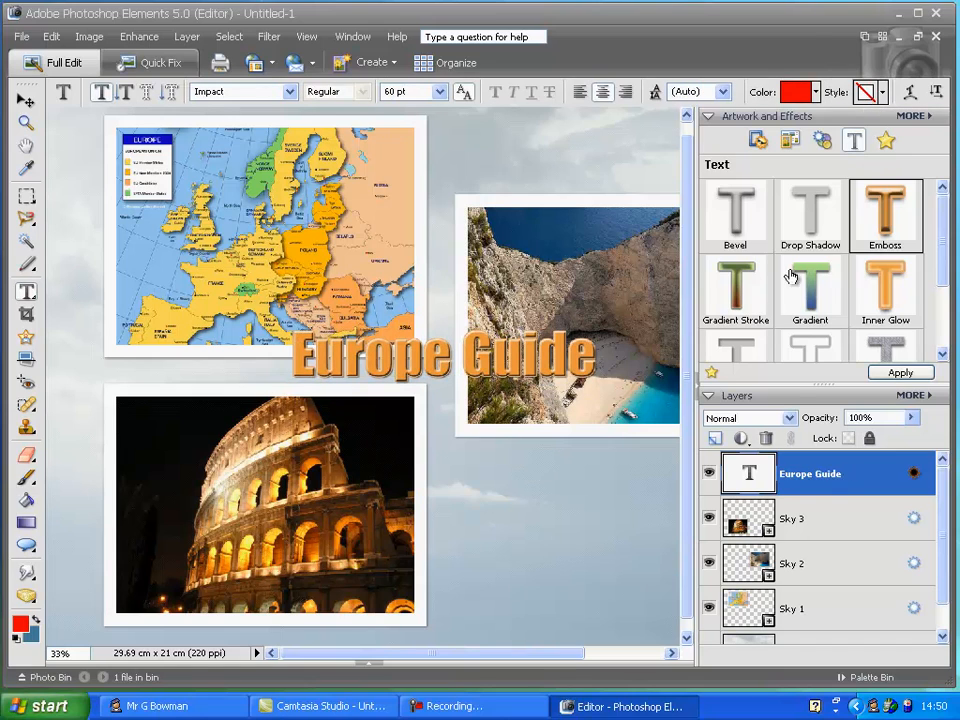
left_click(697, 378)
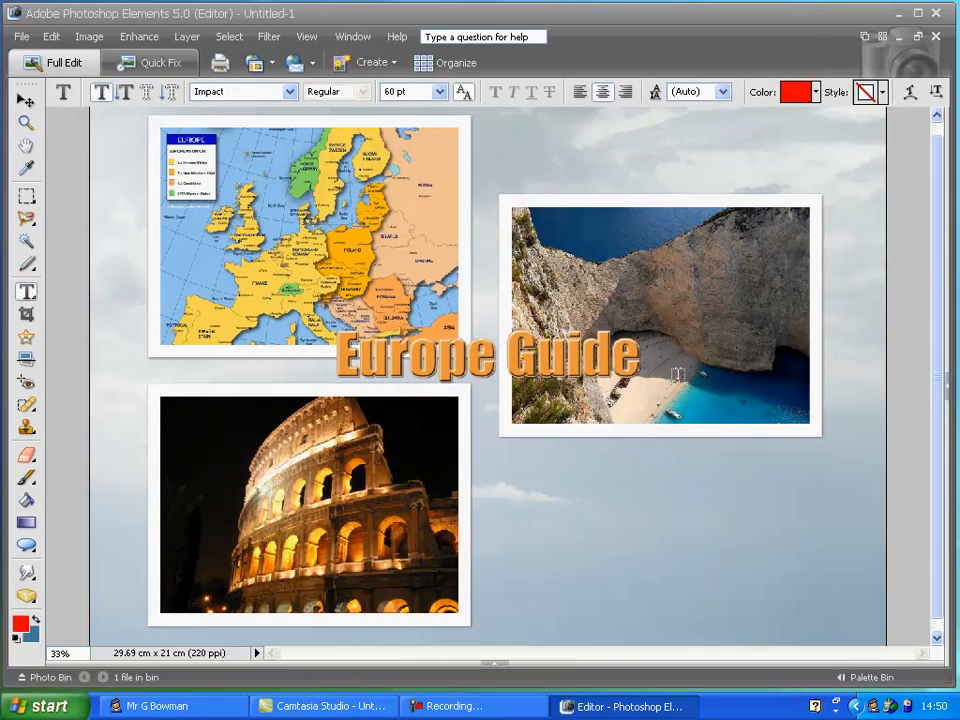
Move the "Europe Guide" title above the upper-right beach photo, aligned with the top of the page
left_click(26, 100)
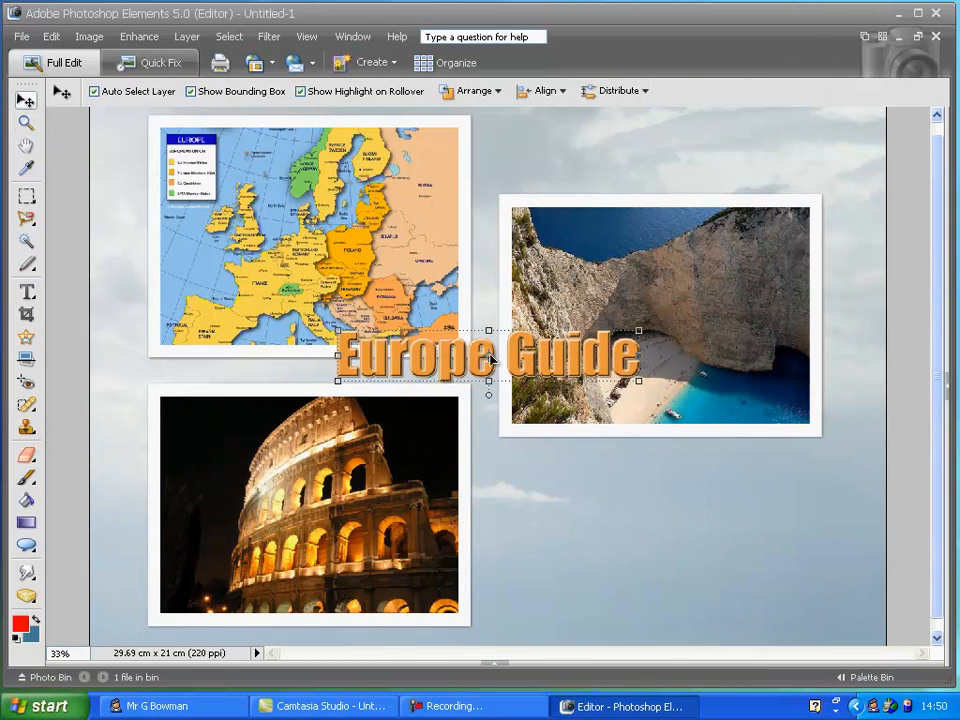
left_click_drag(483, 358, 653, 155)
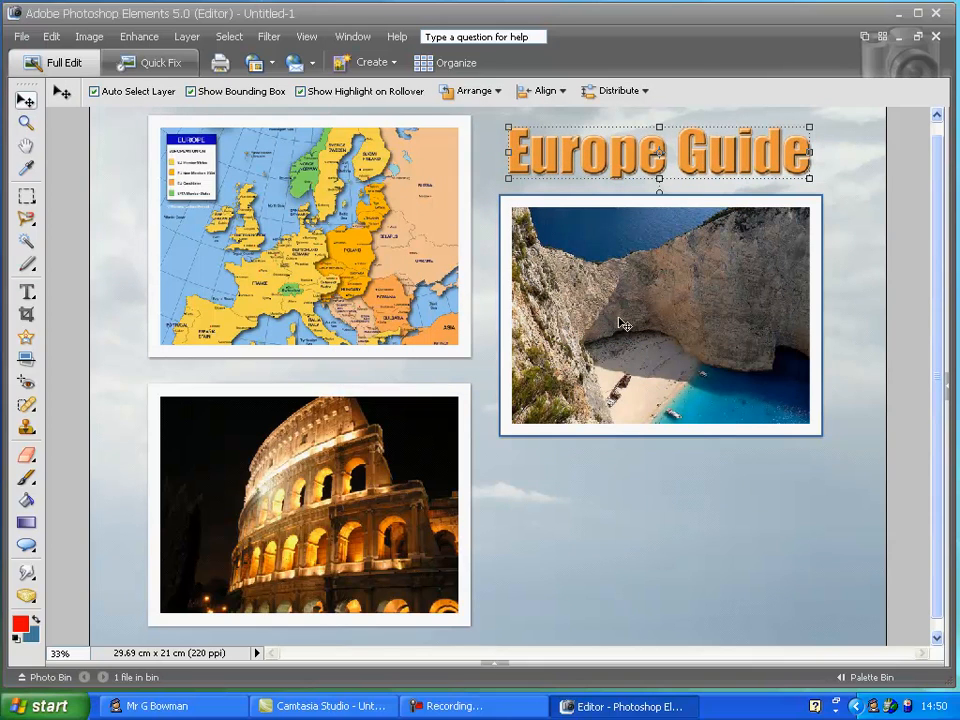
Select the Europe map photo frame and show the palette bin
left_click(408, 283)
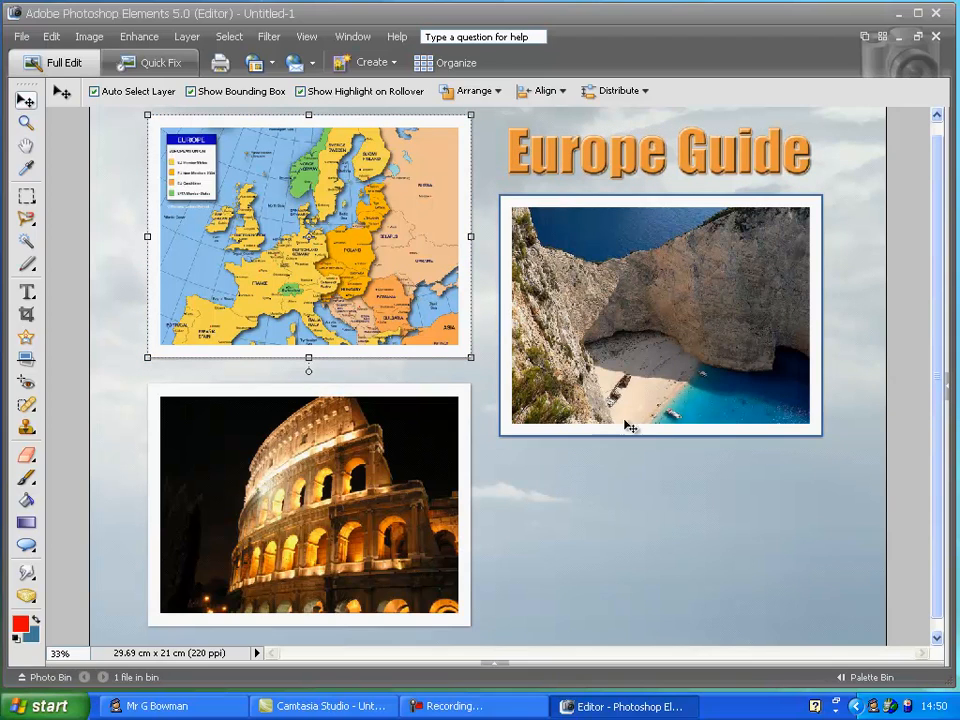
left_click(949, 390)
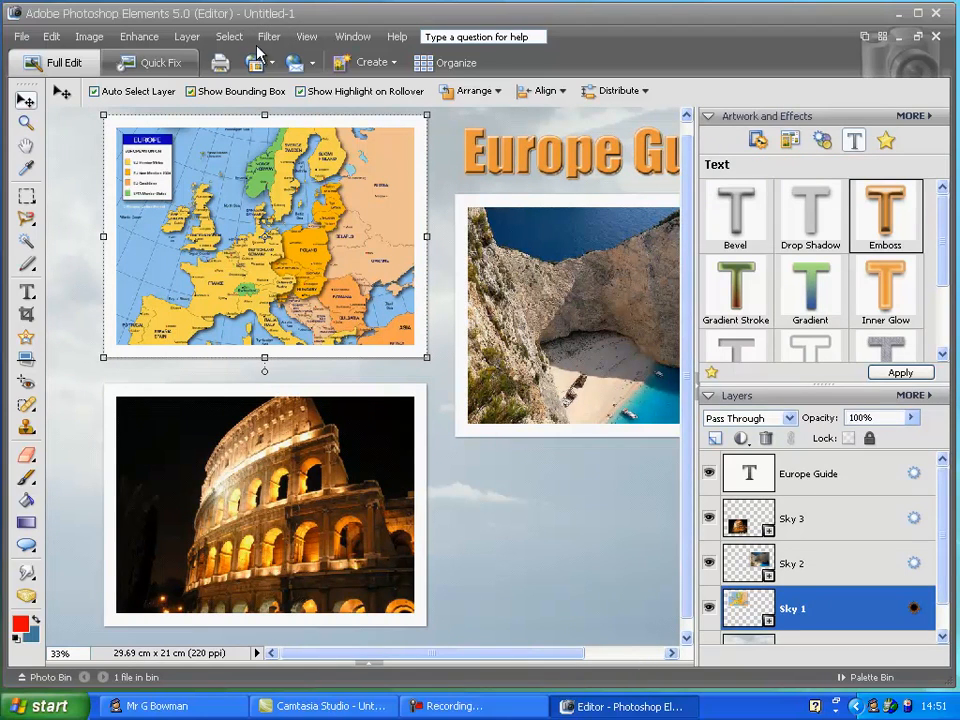
Try the Accented Edges filter on the map photo with Edge Width 1, Edge Brightness 16 and Smoothness 3
left_click(269, 40)
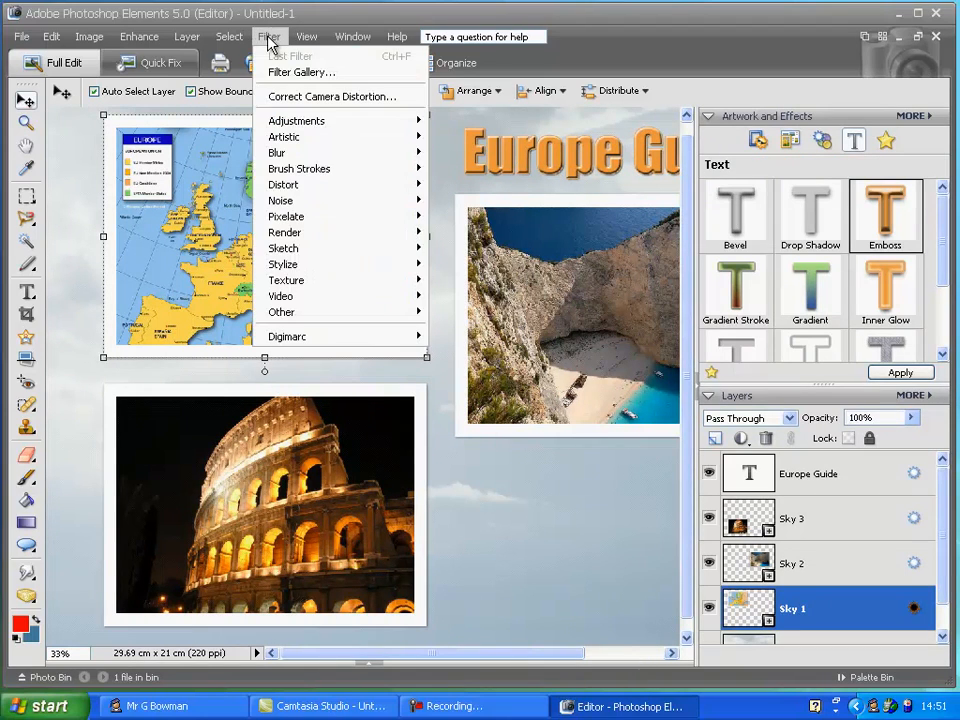
left_click(325, 75)
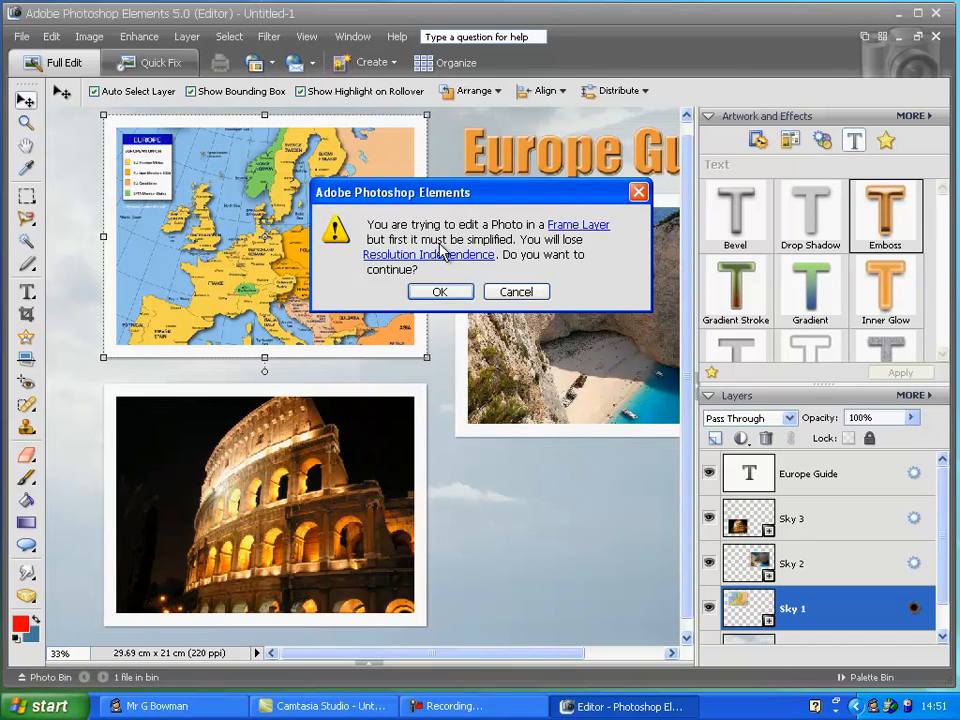
left_click(452, 290)
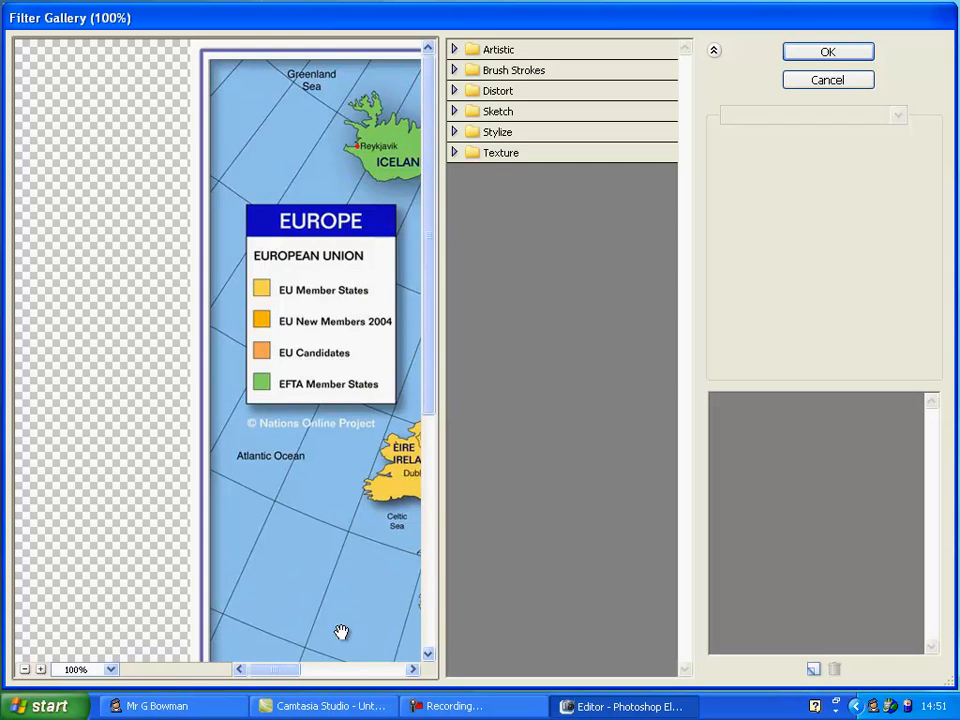
left_click_drag(281, 679, 313, 680)
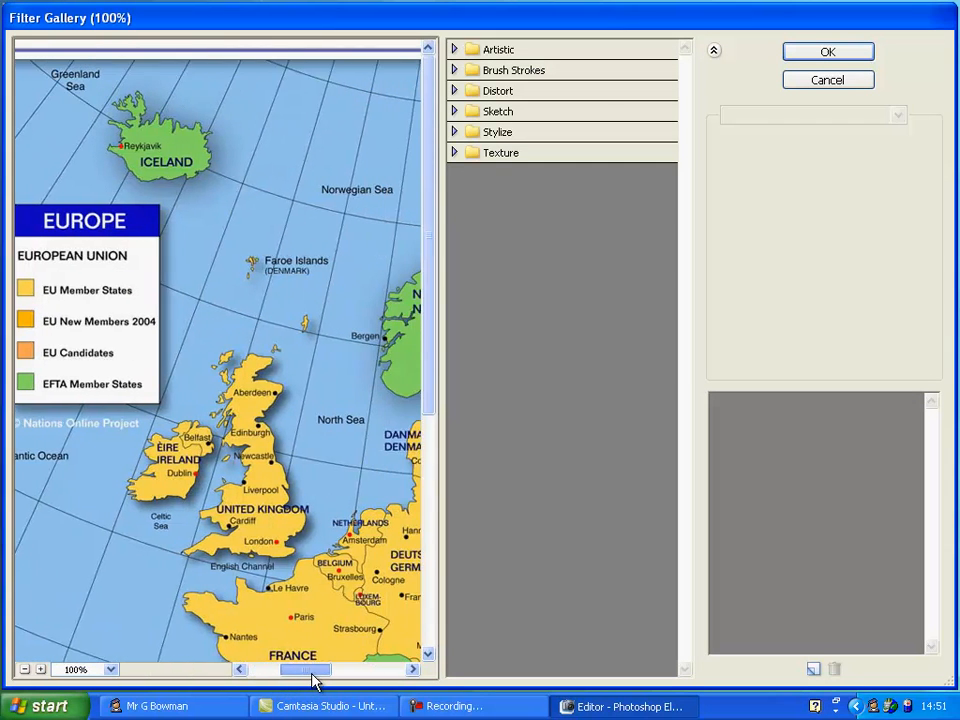
left_click(454, 153)
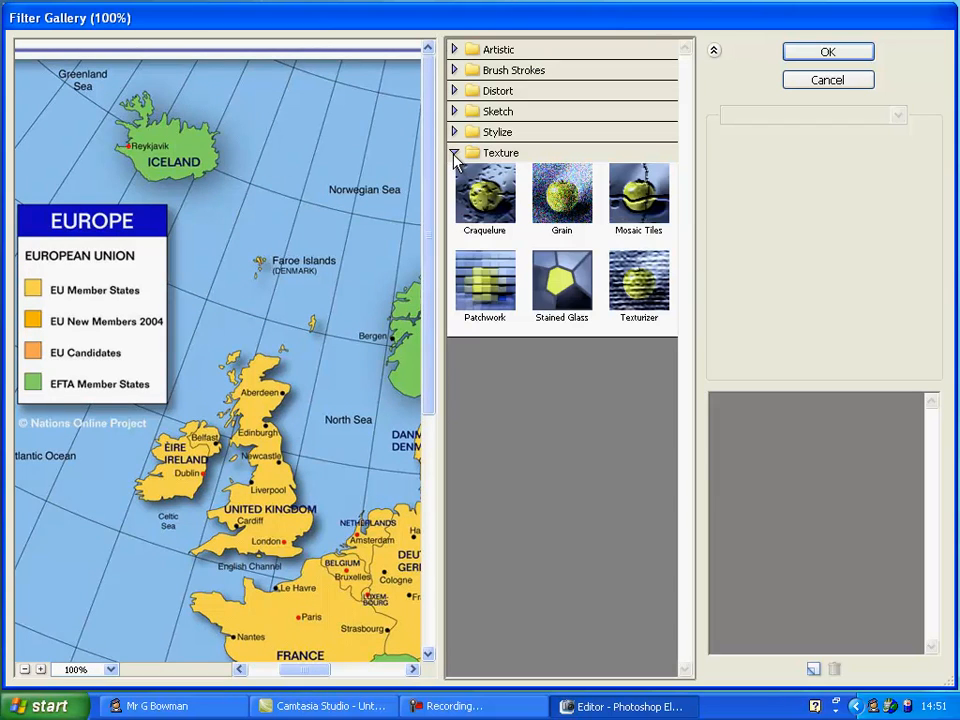
left_click(456, 132)
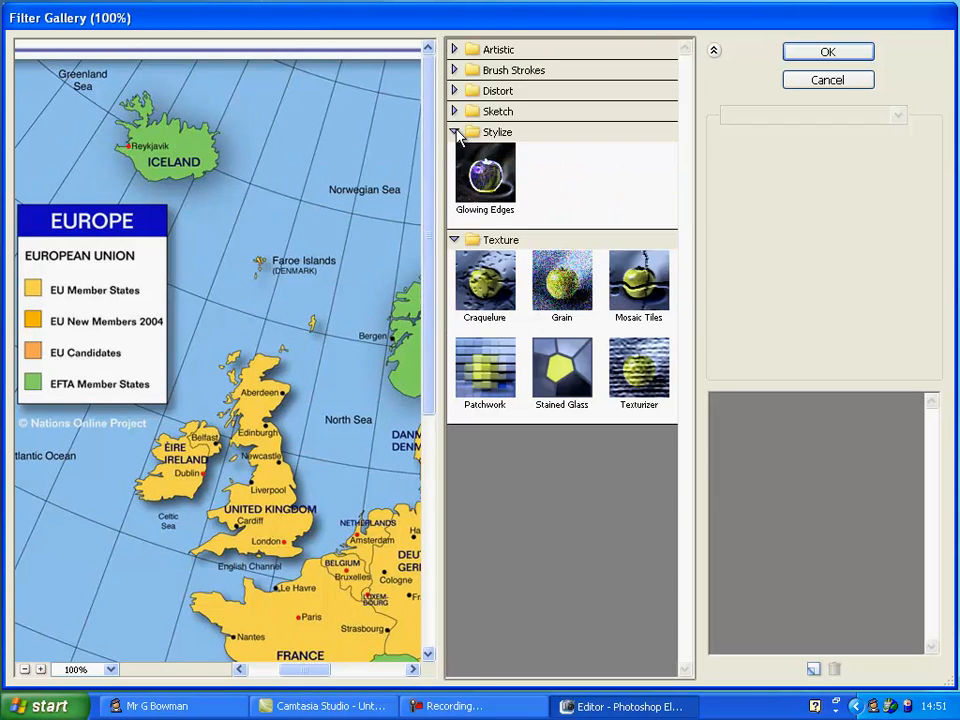
left_click(454, 112)
left_click(454, 91)
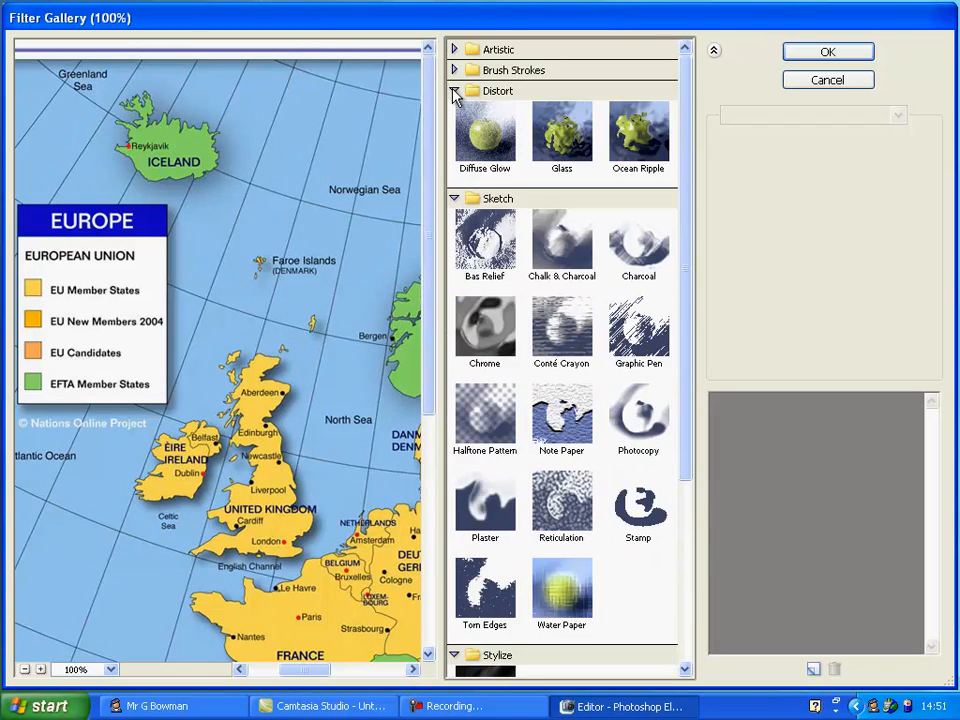
left_click(454, 70)
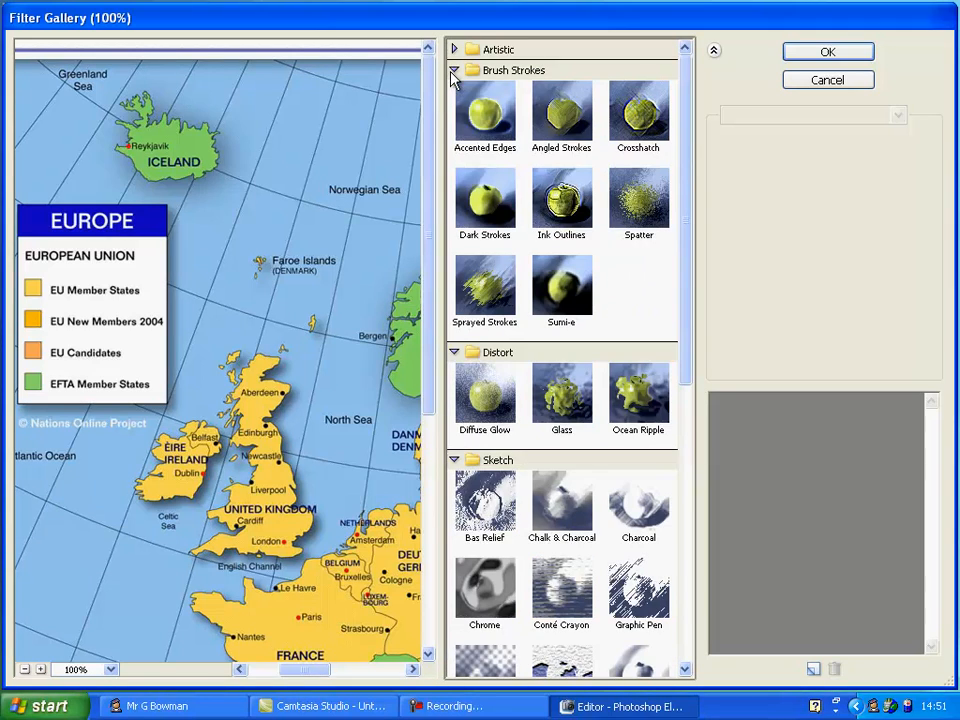
left_click(488, 118)
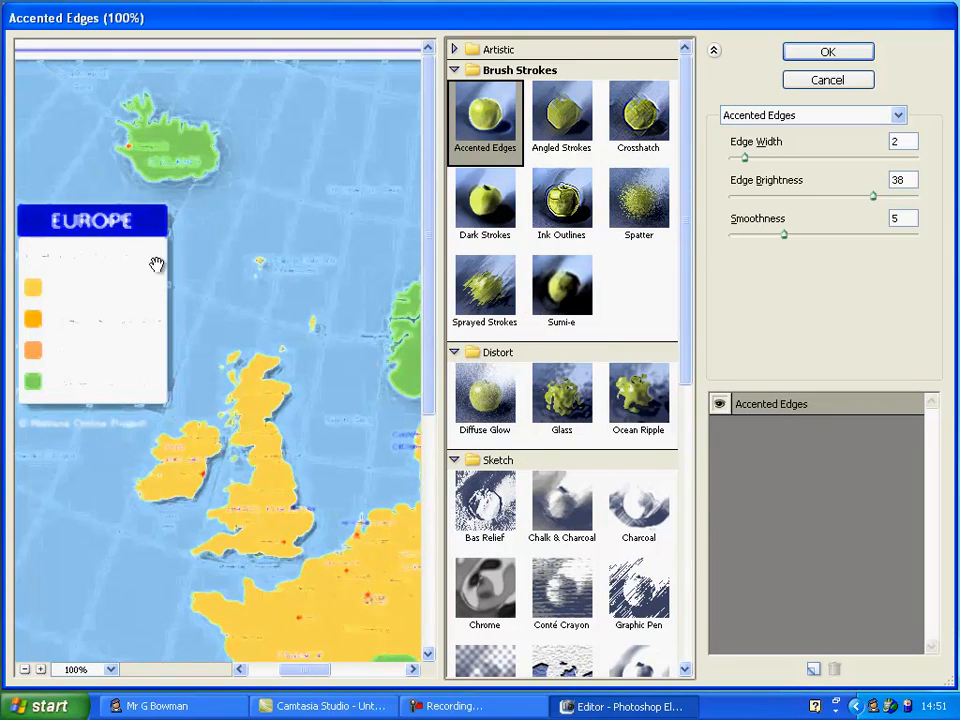
left_click(745, 167)
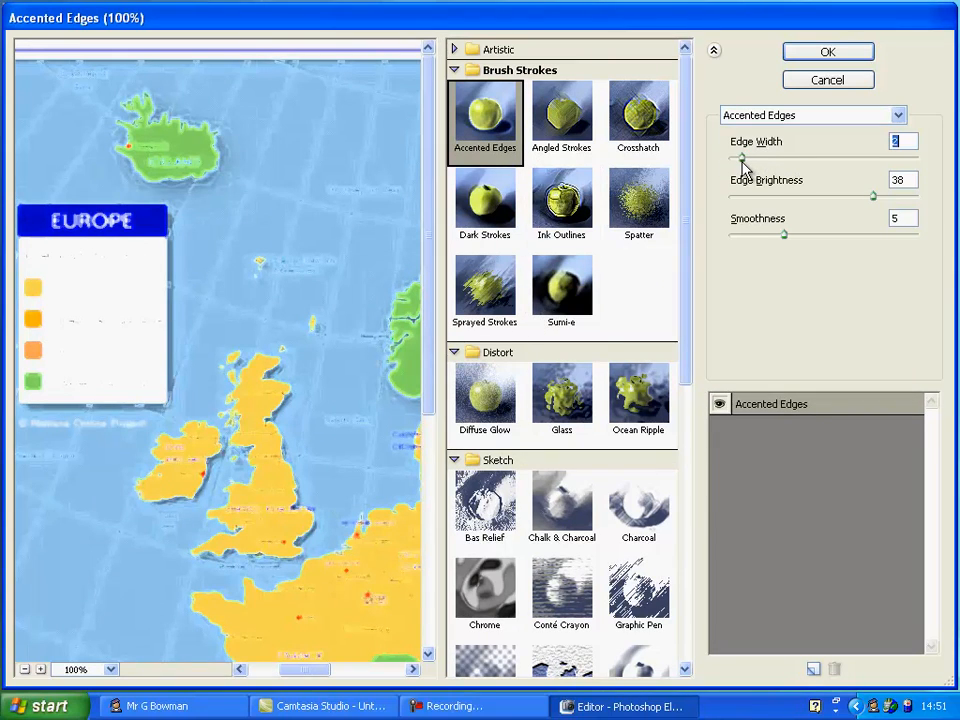
left_click_drag(745, 167, 735, 163)
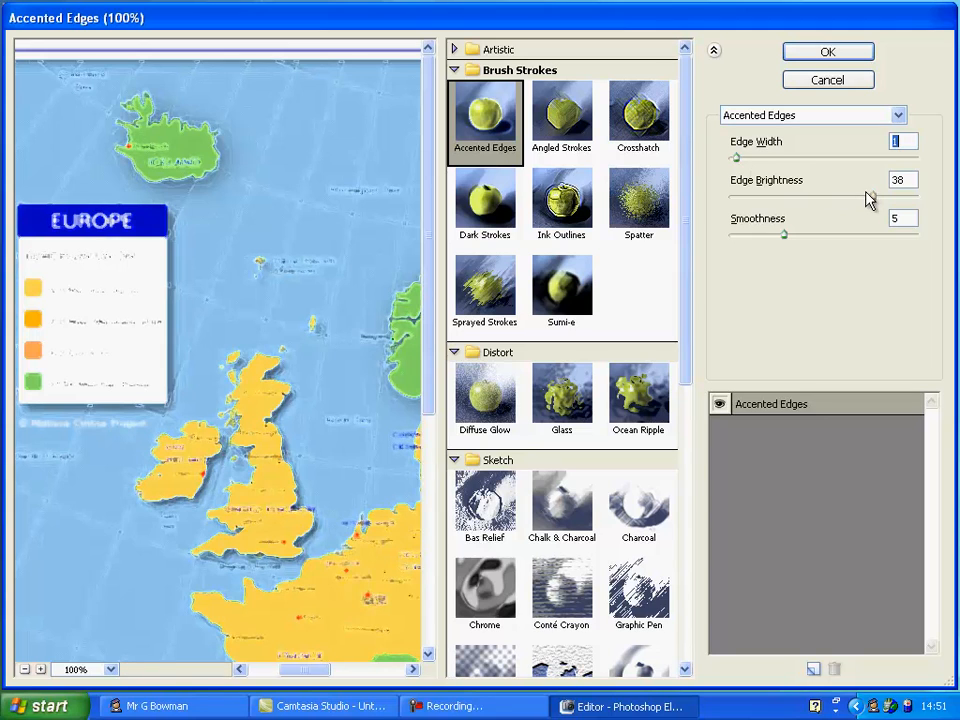
left_click_drag(869, 199, 759, 240)
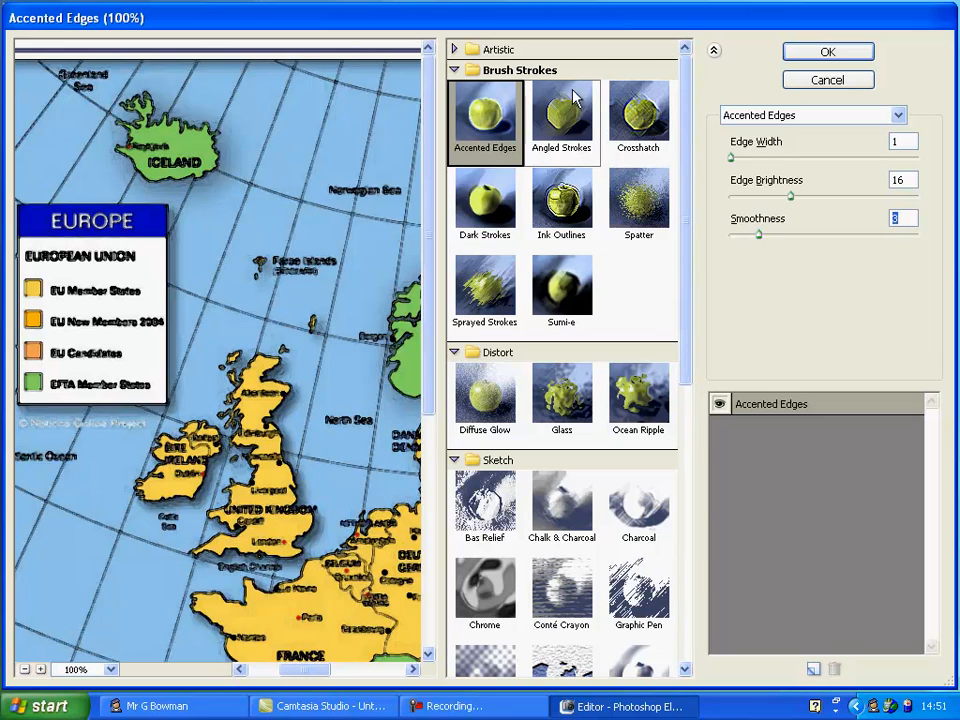
left_click(454, 70)
left_click(454, 70)
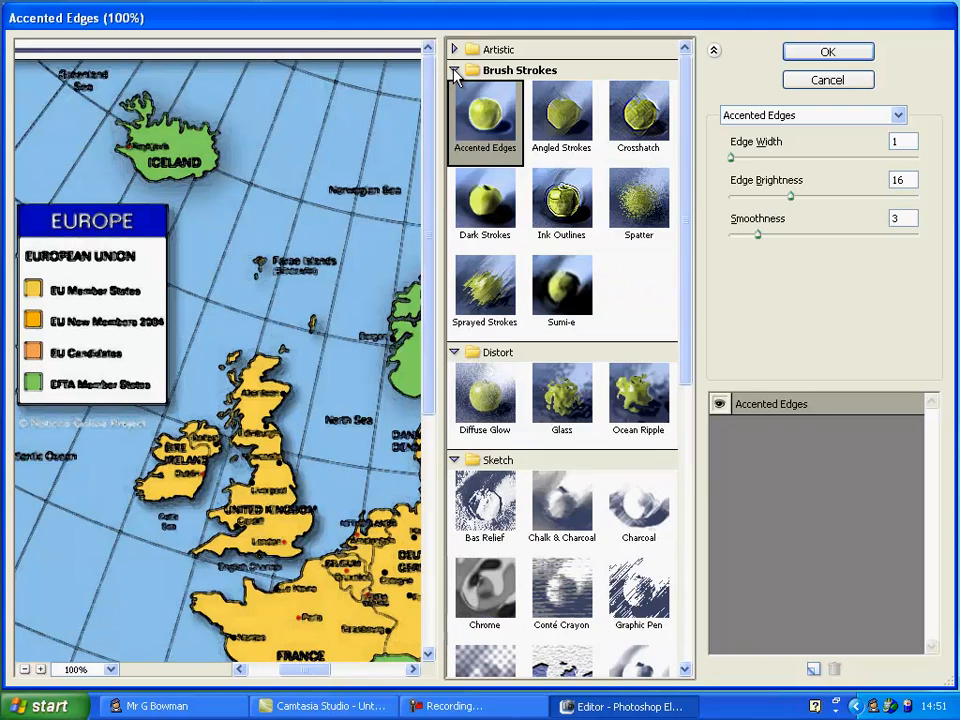
left_click(793, 50)
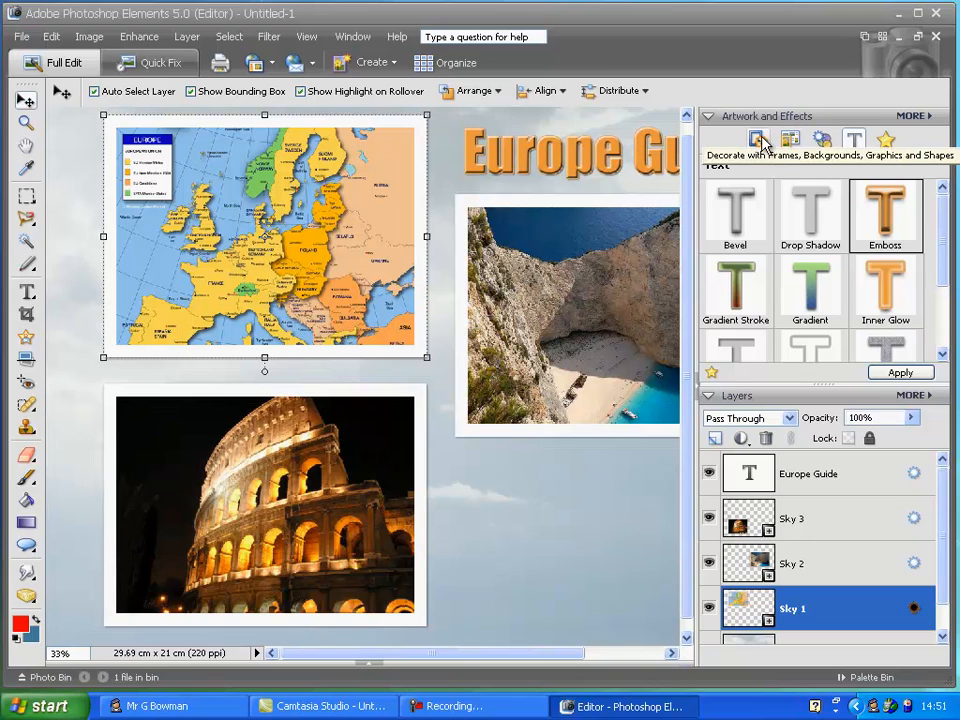
Apply the Neon Glow special-effects filter to the map photo, simplifying its frame layer
left_click(823, 143)
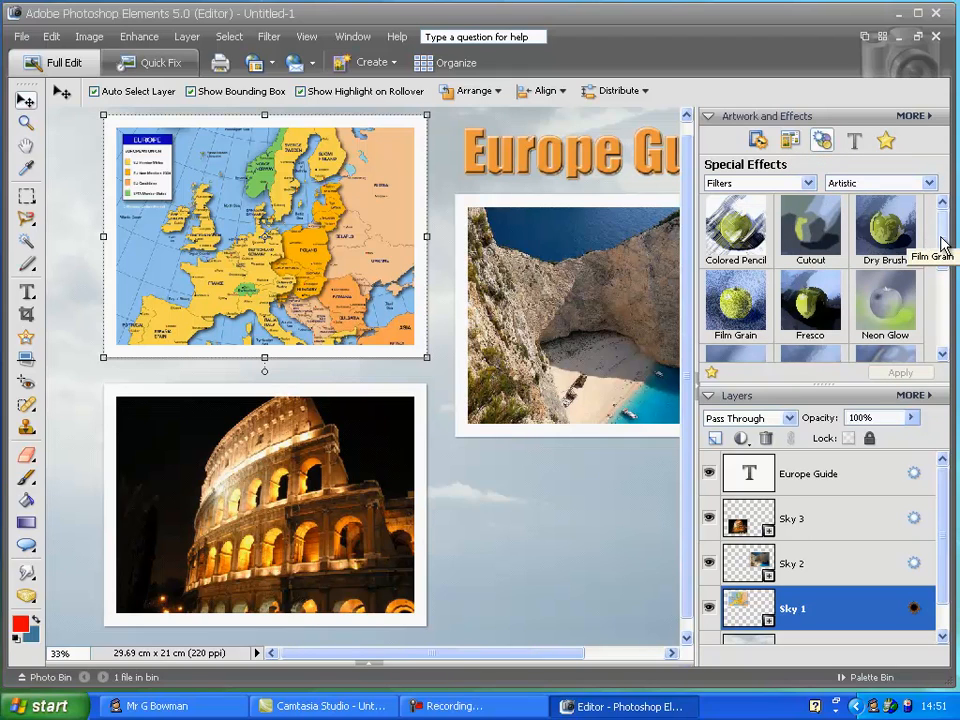
scroll(940, 240, "down", 1)
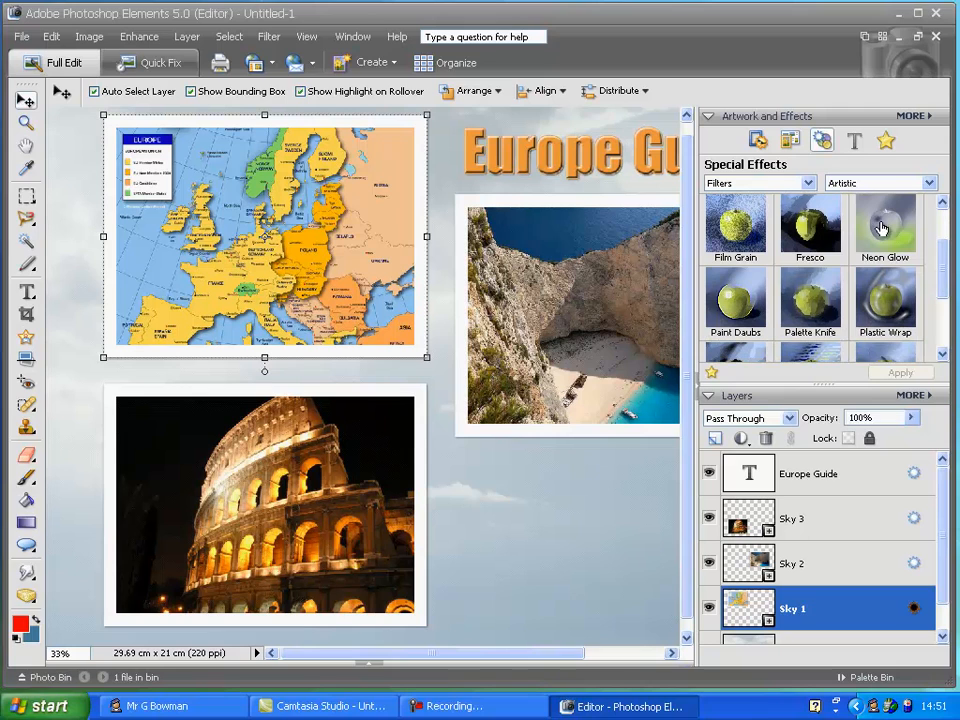
left_click(880, 228)
left_click(900, 373)
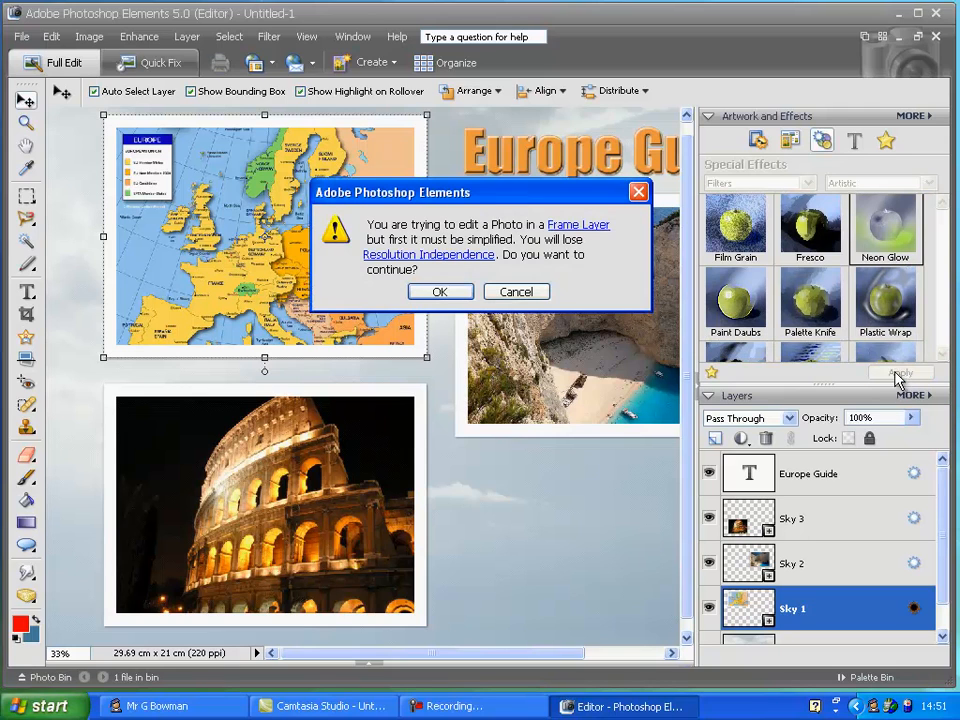
left_click(440, 292)
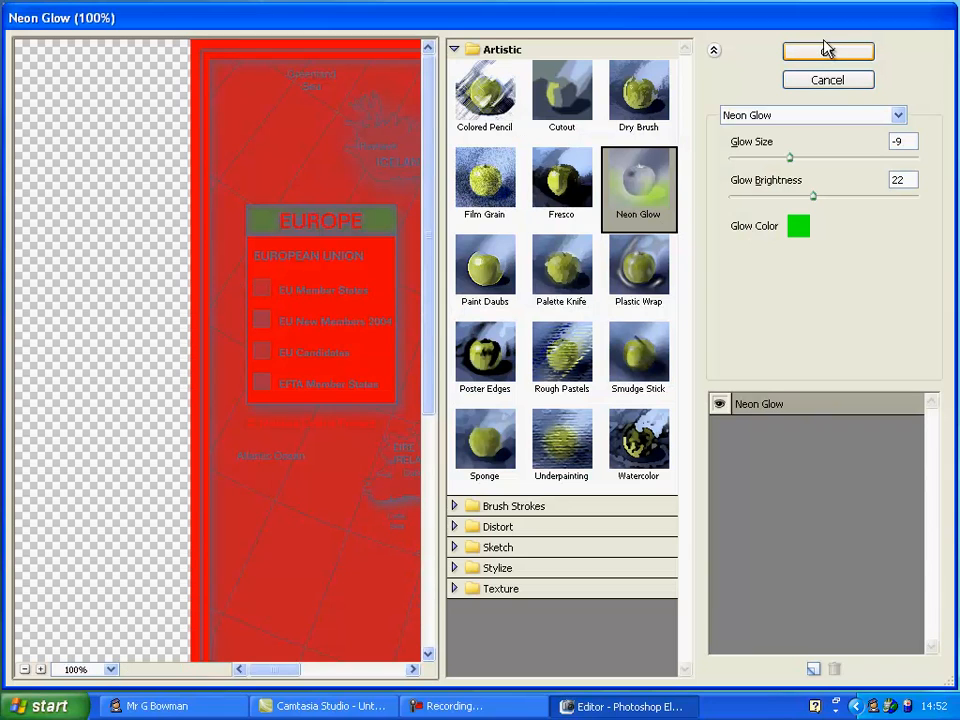
left_click(825, 50)
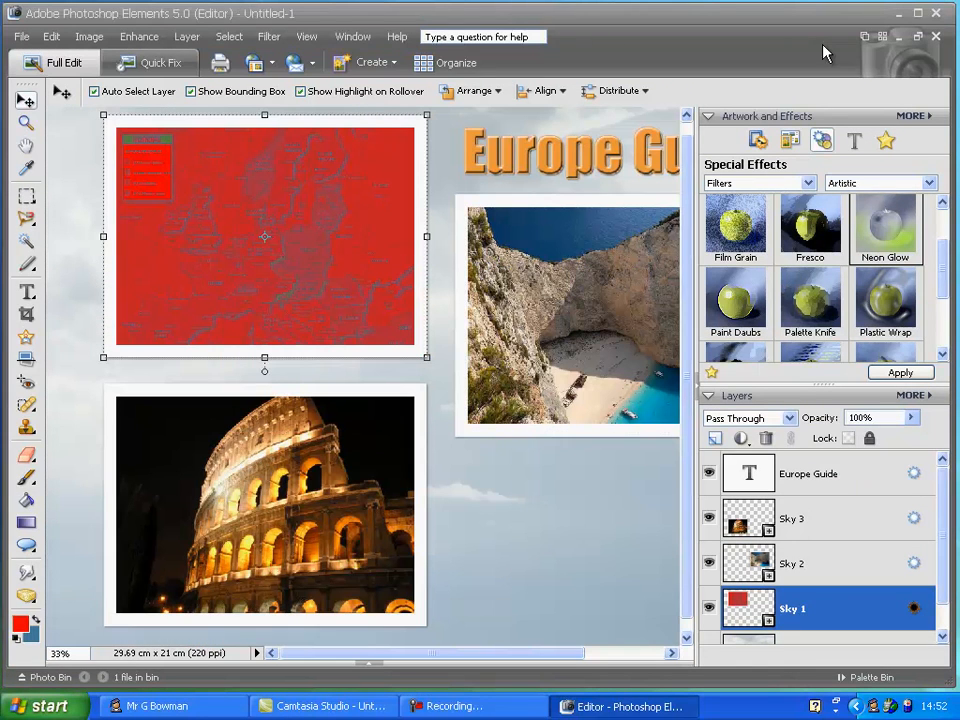
Apply the Smudge Stick filter to the Colosseum photo, simplifying its frame layer
left_click(336, 520)
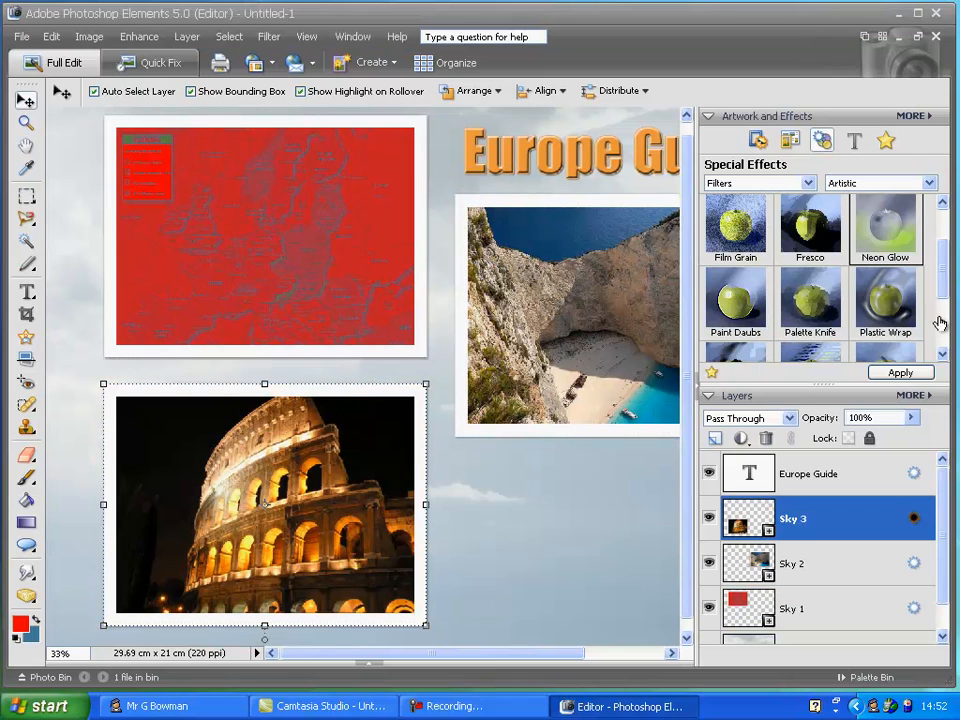
scroll(938, 310, "down", 1)
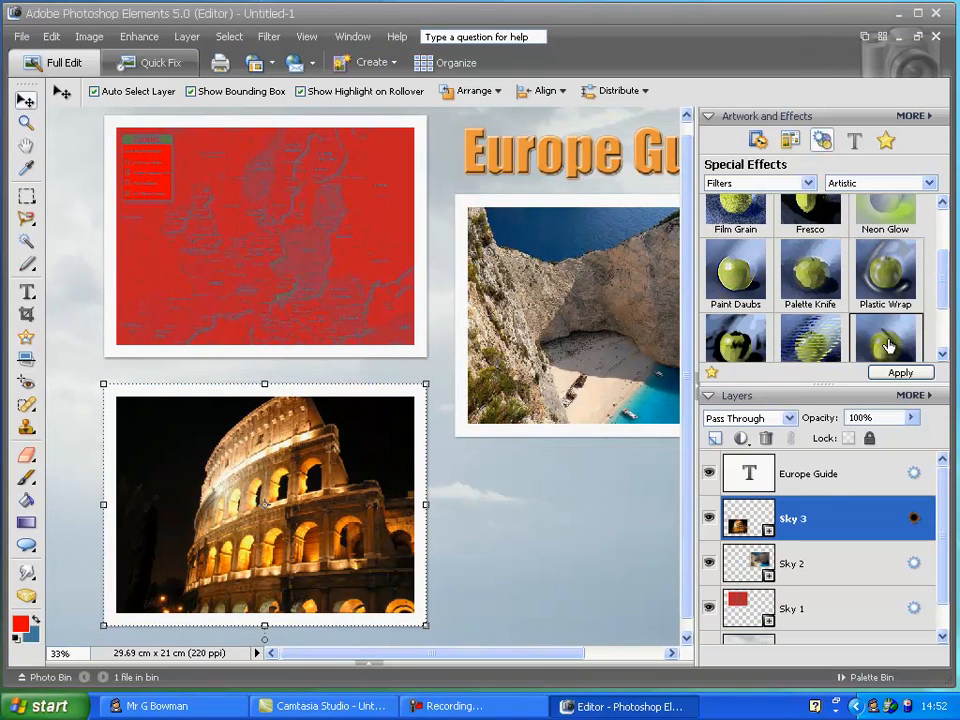
left_click(899, 373)
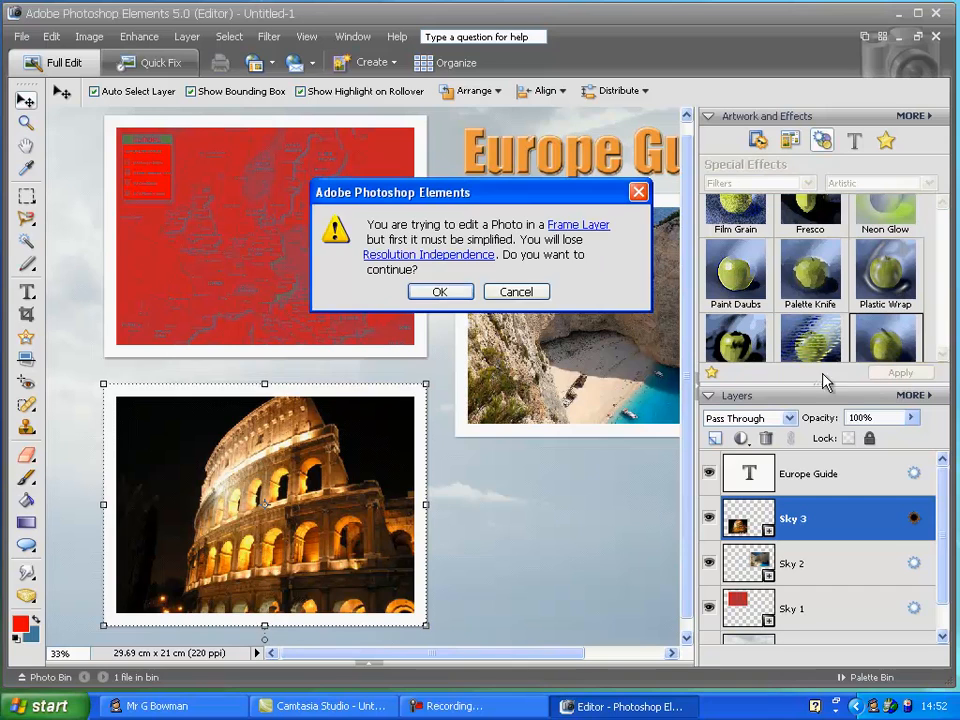
left_click(440, 293)
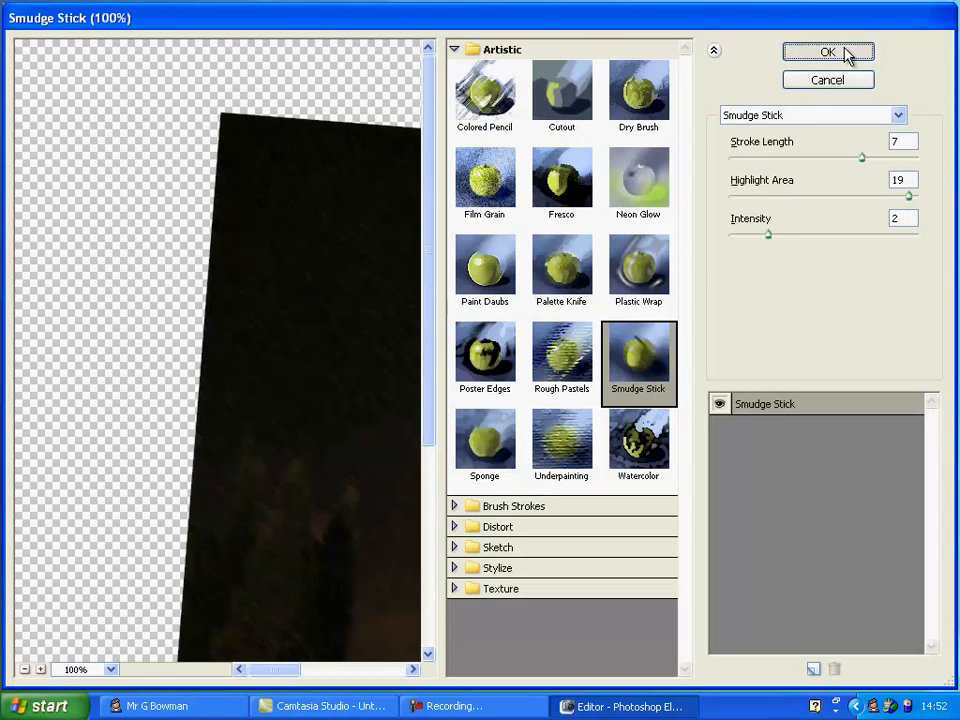
left_click(845, 55)
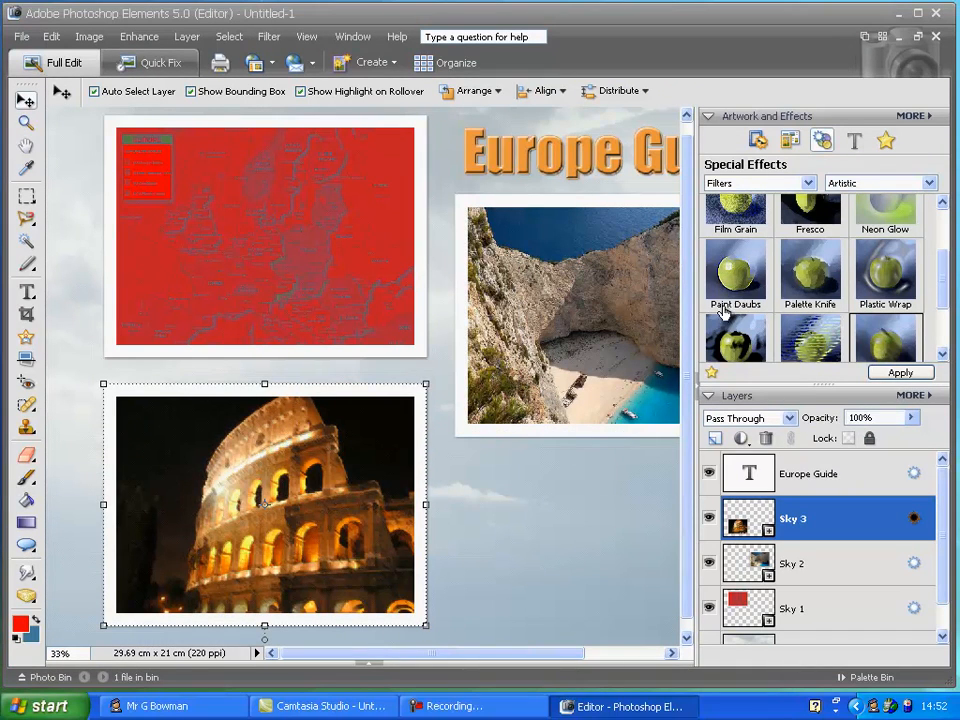
Hide the palette bin and show the photo bin
left_click(758, 140)
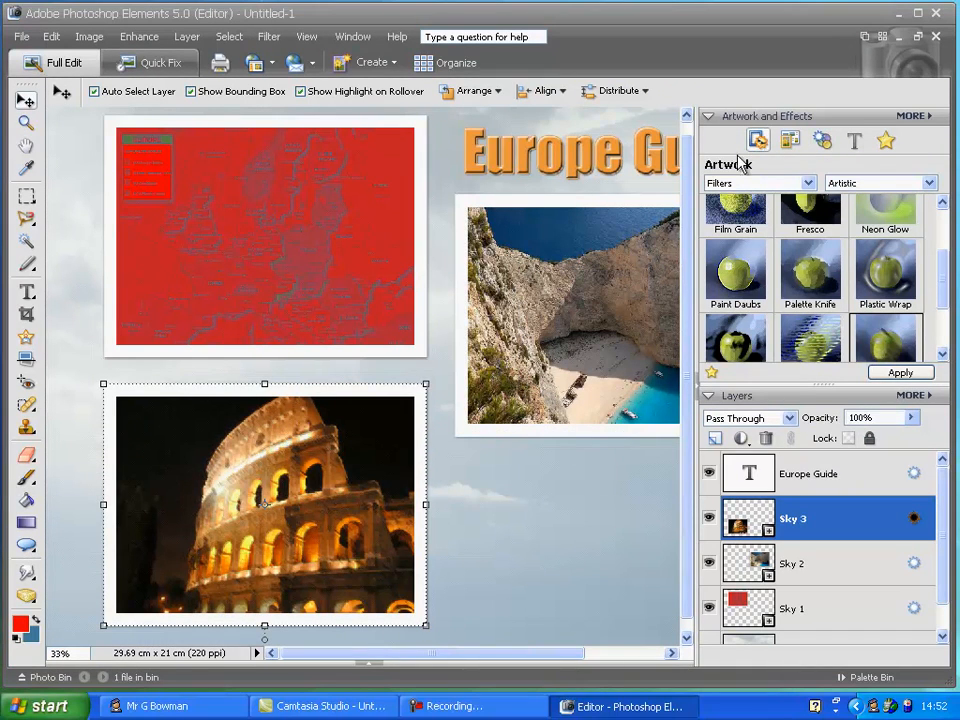
left_click(700, 390)
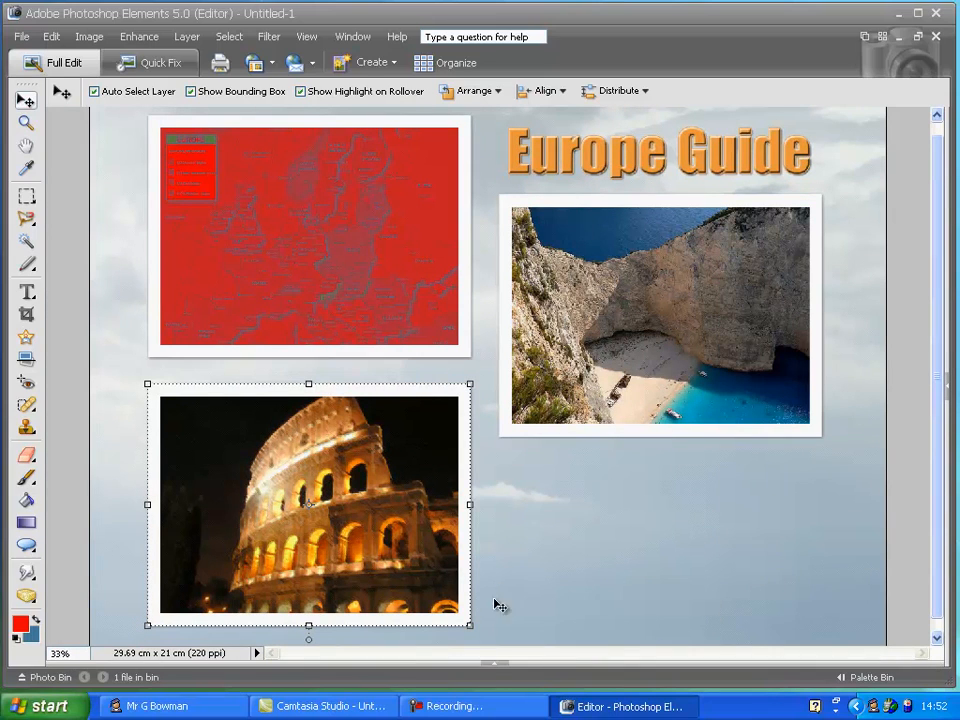
left_click(492, 663)
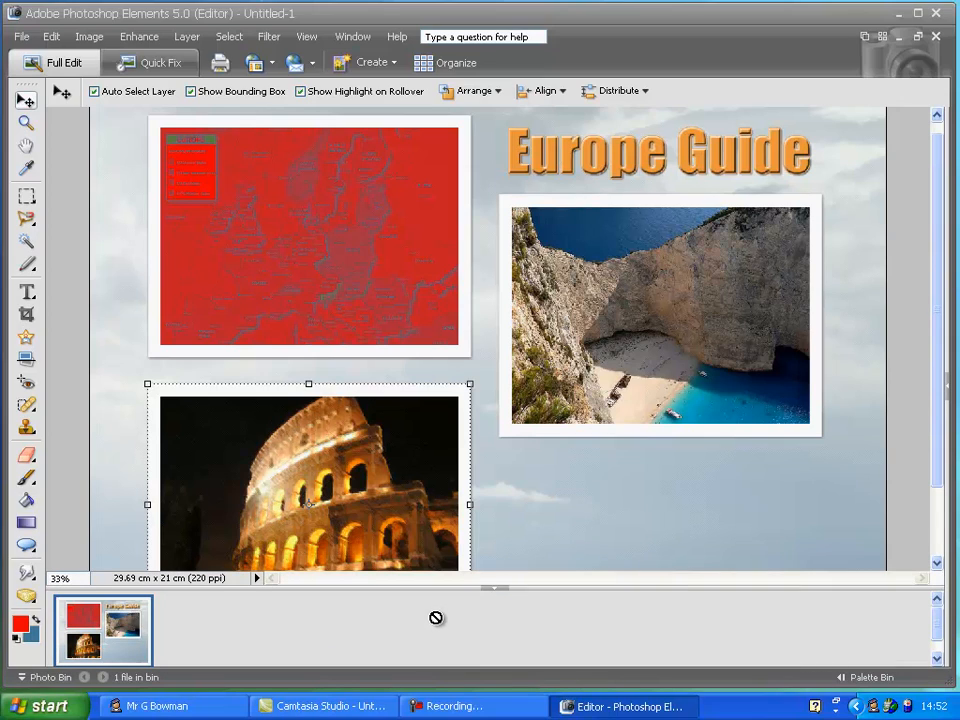
Create a new A4 (210 mm x 297 mm) photo layout using the 3-3 Columns layout
left_click(393, 66)
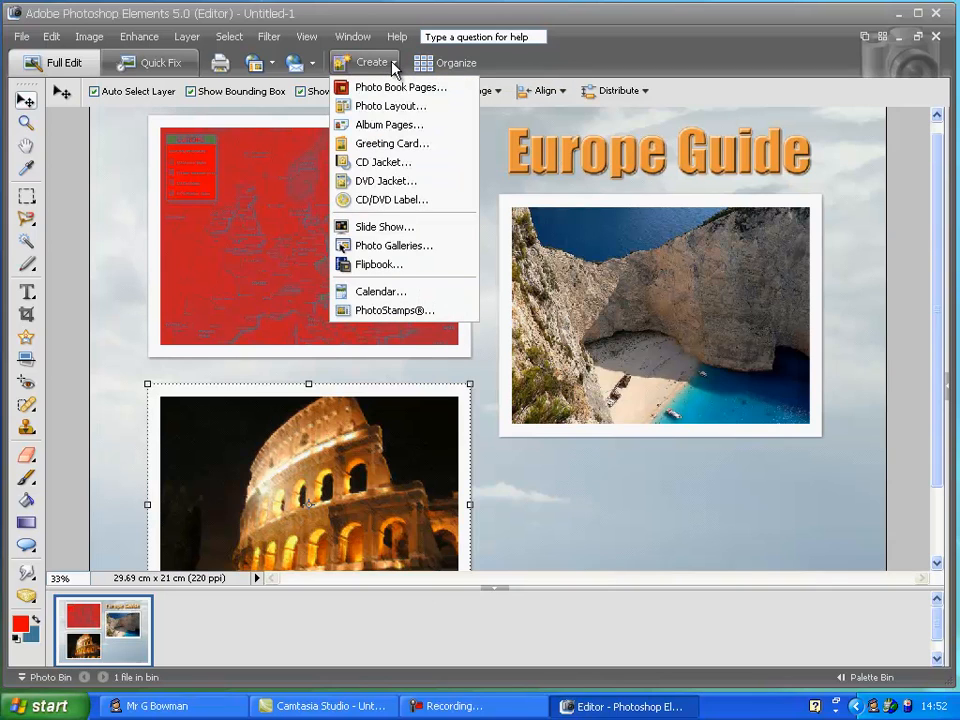
left_click(404, 111)
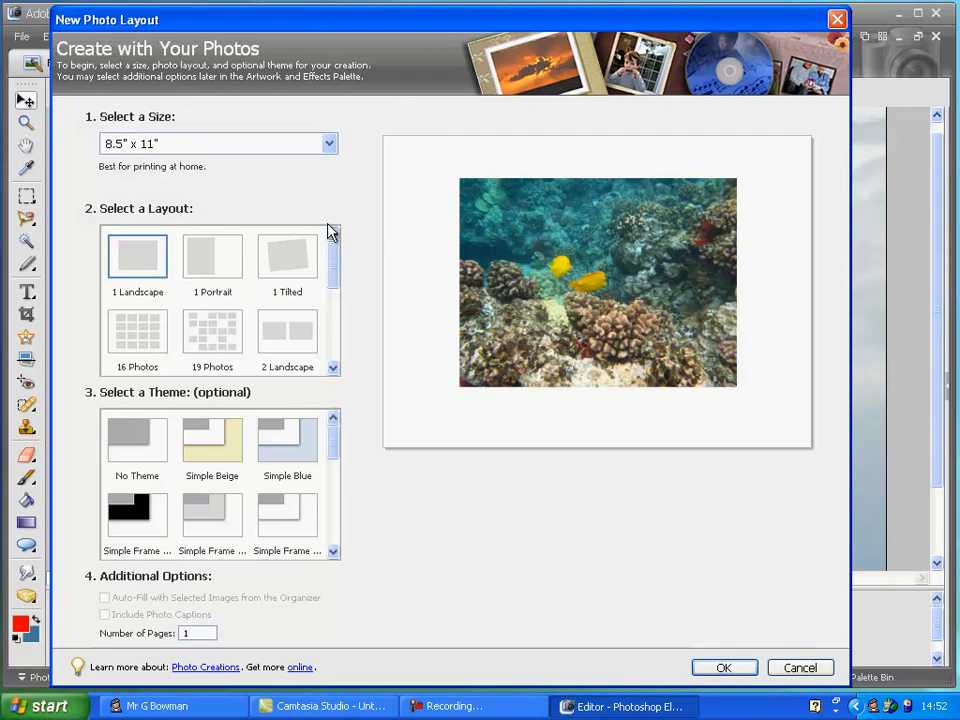
left_click(305, 147)
left_click(256, 194)
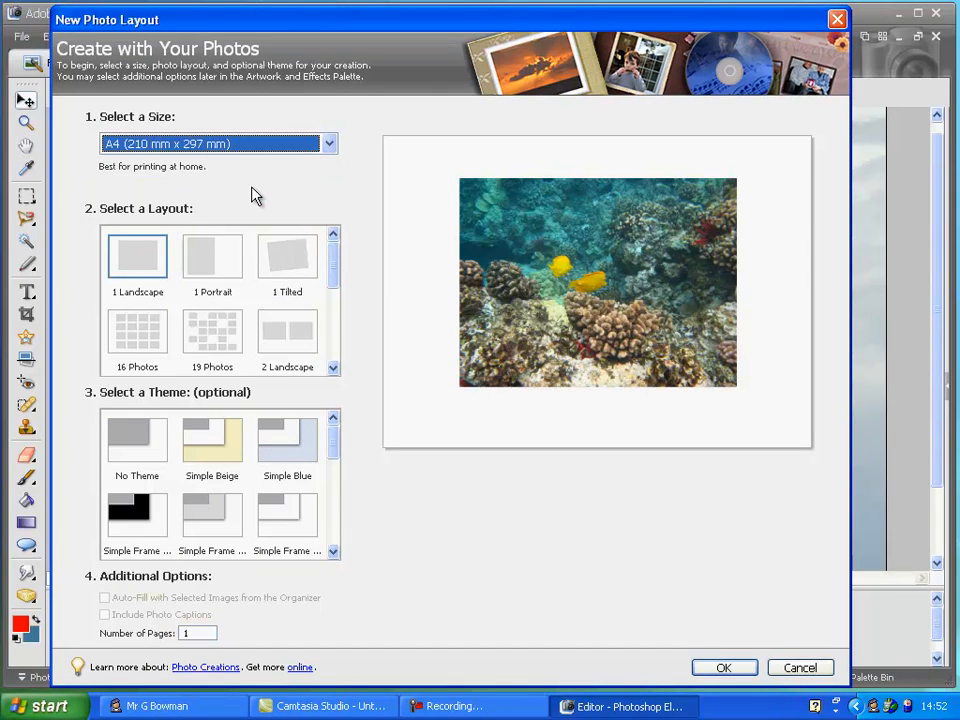
left_click_drag(335, 266, 328, 320)
left_click(214, 308)
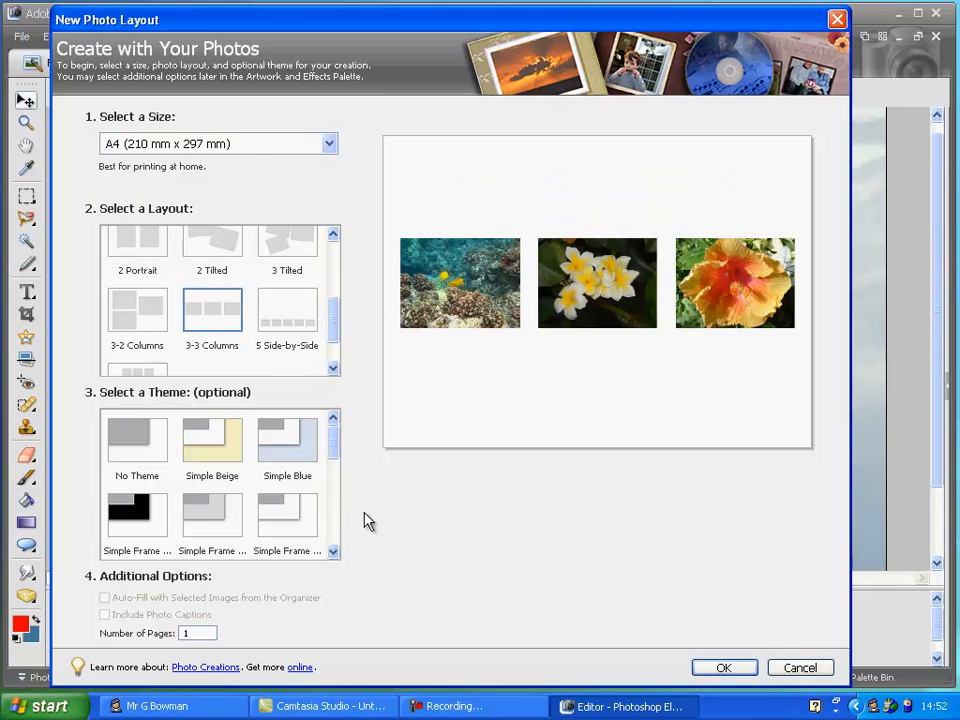
left_click(740, 668)
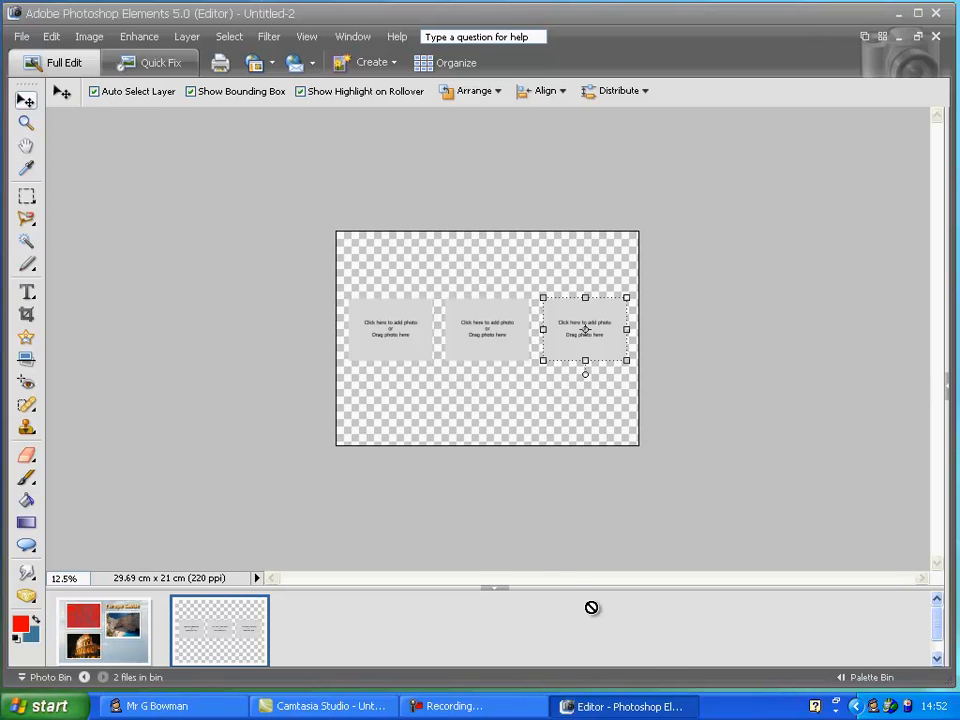
Apply the Ivy background from the Nature artwork backgrounds to the new layout page
left_click(946, 400)
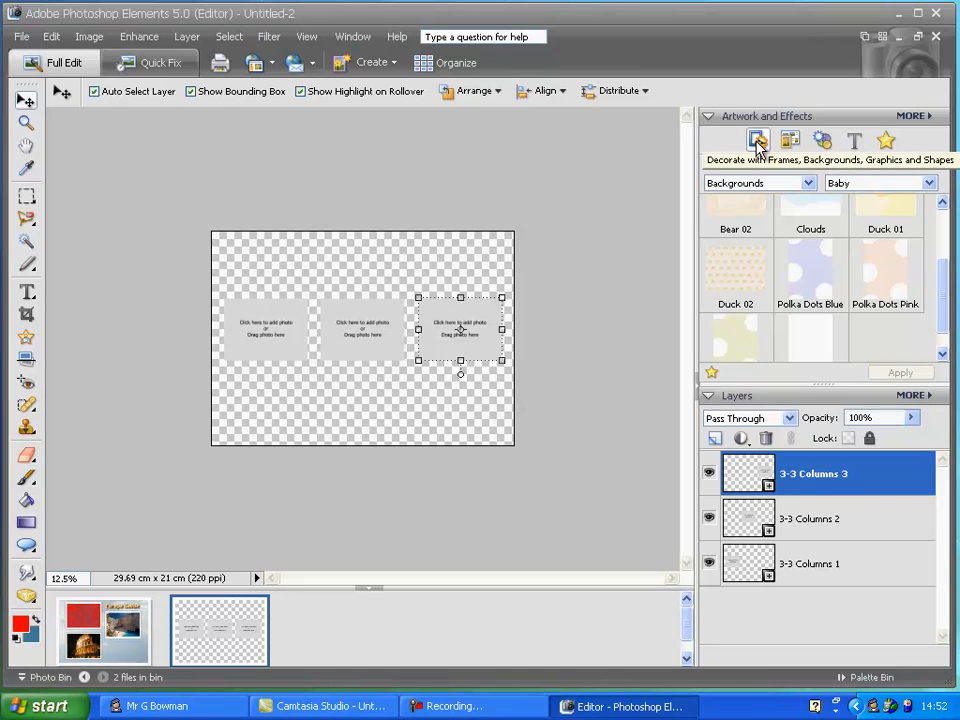
left_click(757, 147)
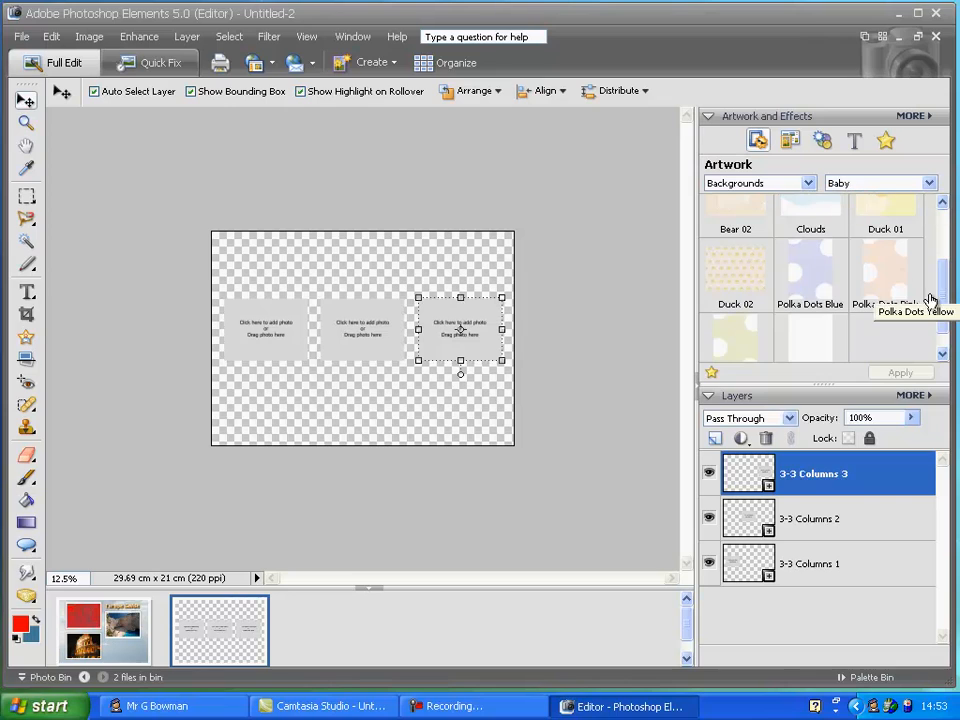
left_click_drag(942, 300, 936, 249)
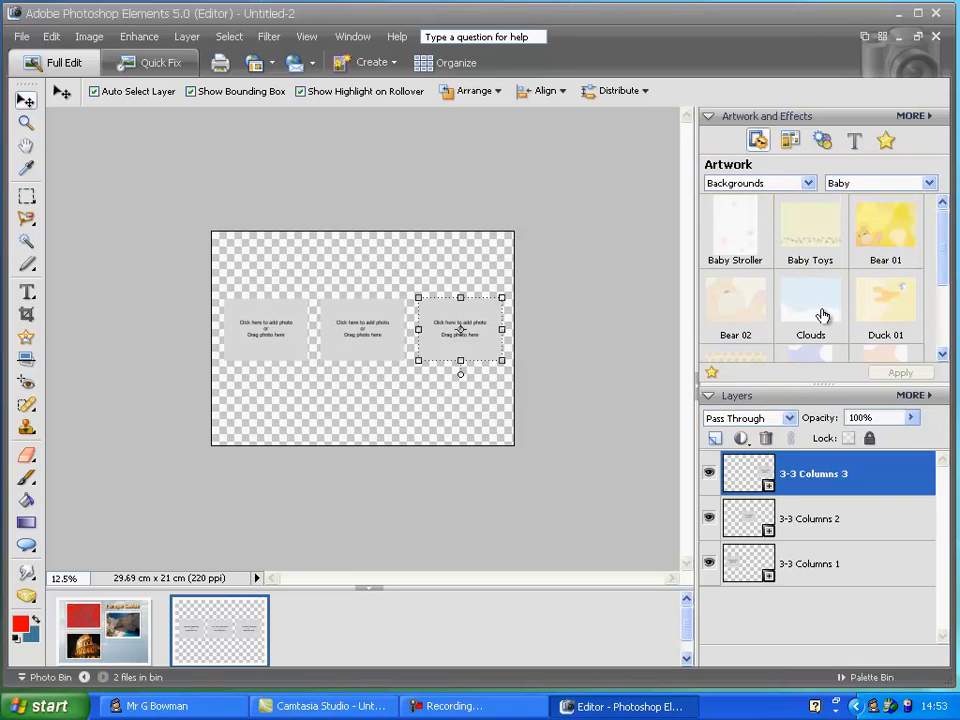
left_click(875, 184)
left_click(856, 260)
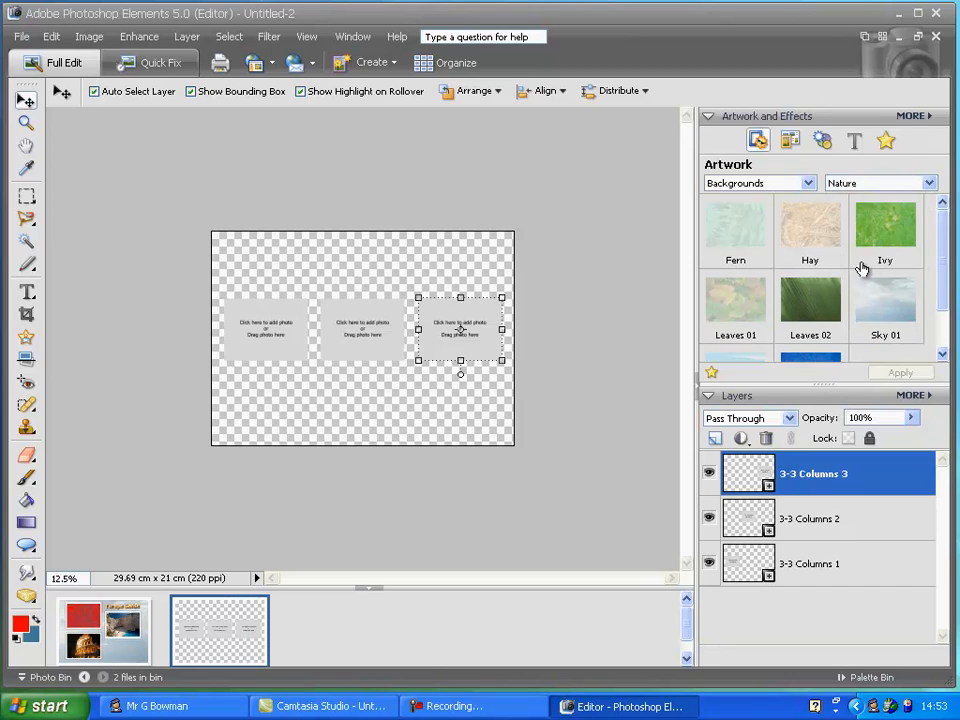
left_click_drag(875, 238, 478, 403)
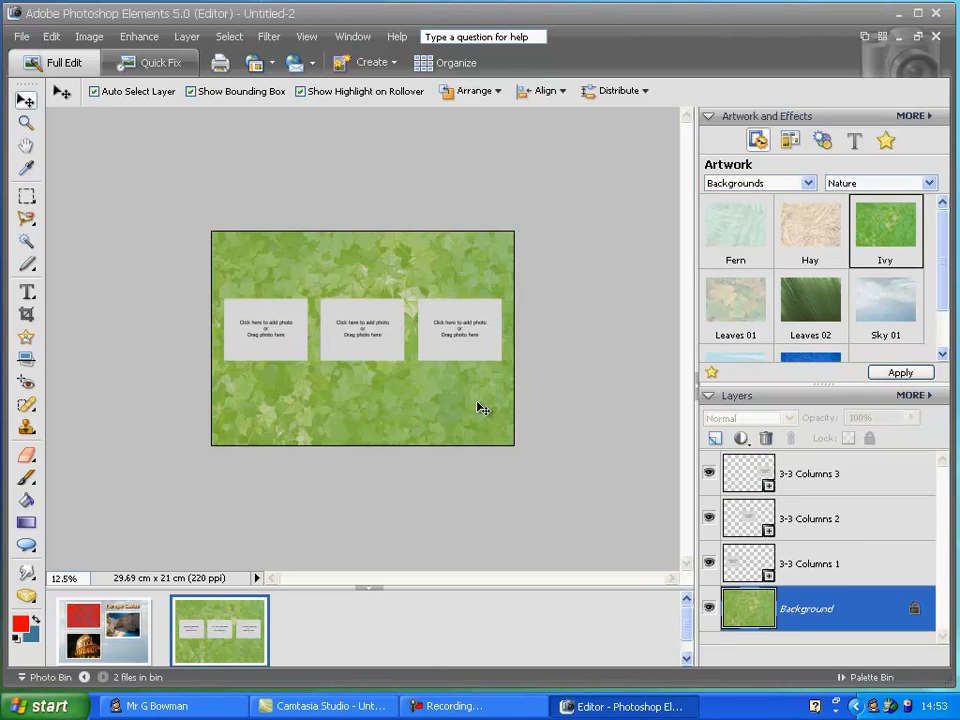
Place the Ibiza-Spain photo into the first placeholder
left_click(273, 328)
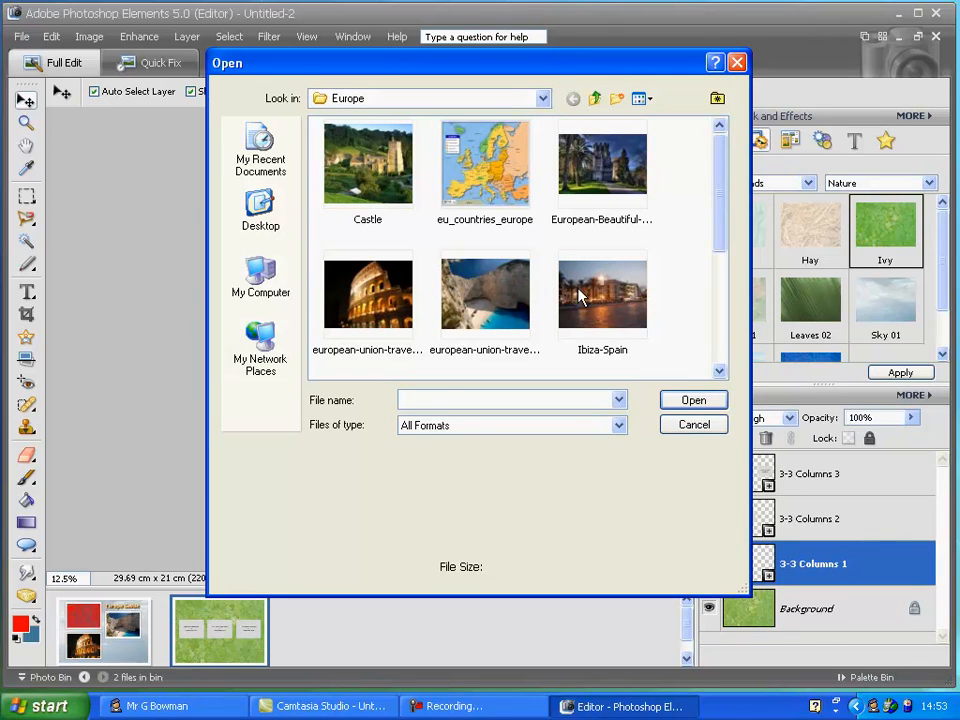
left_click(605, 295)
left_click(694, 400)
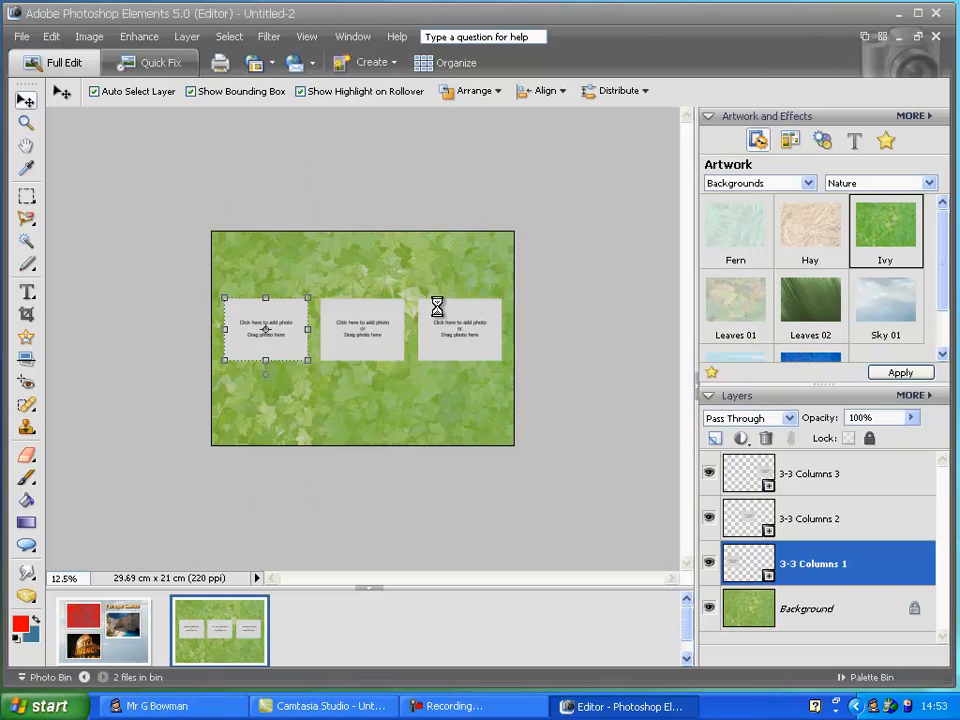
Place the Castle photo into the second placeholder
left_click(364, 333)
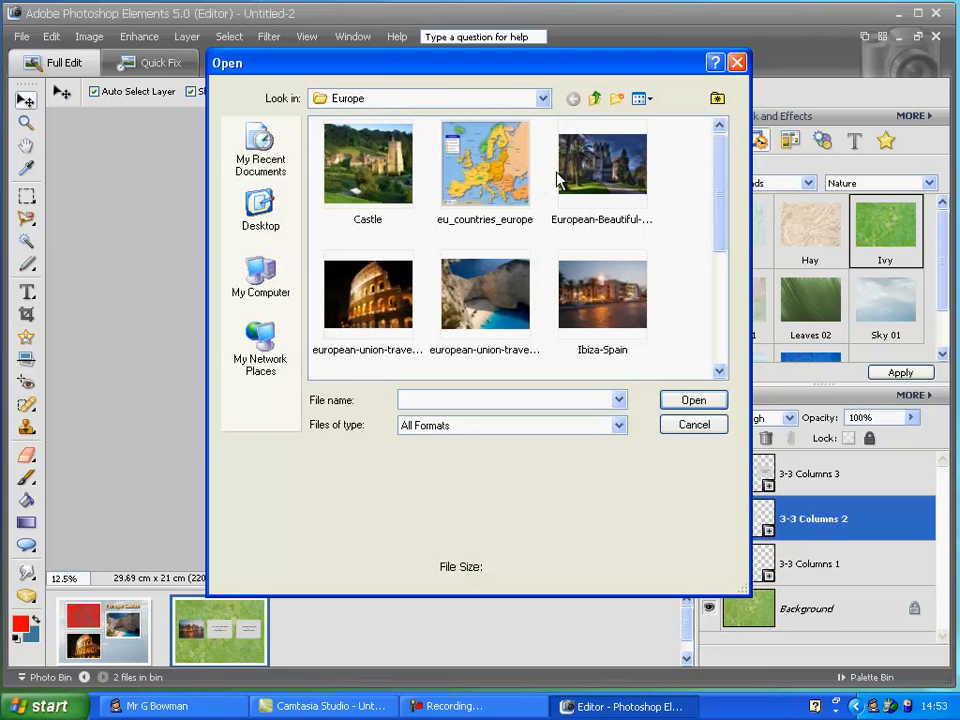
left_click(367, 163)
left_click(694, 400)
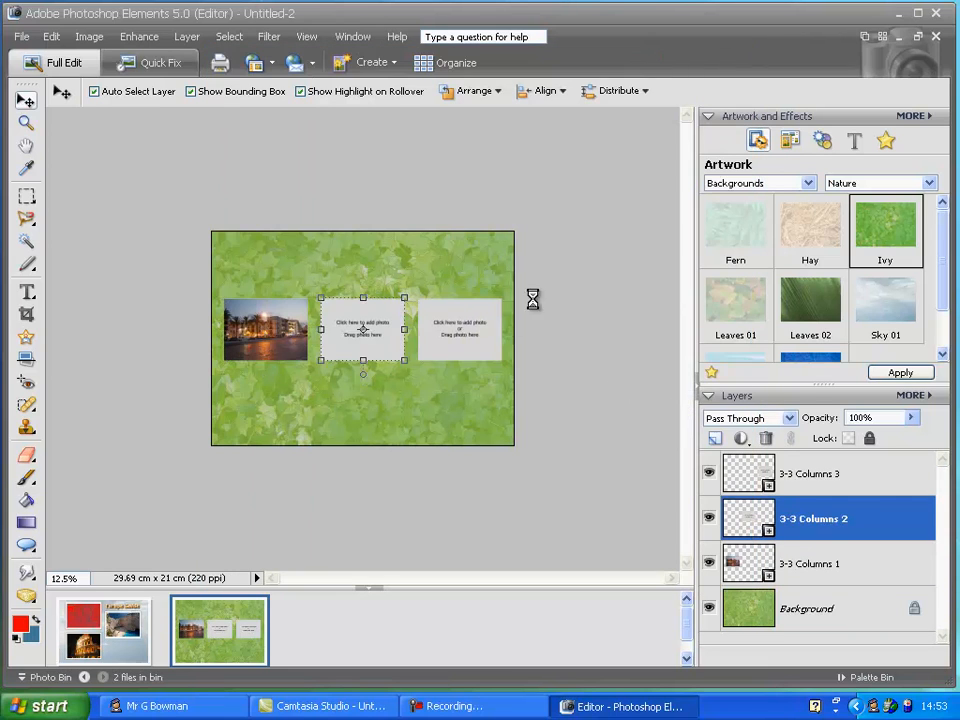
Place the Eiffel Tower photo from the Europe folder into the third placeholder
left_click(476, 339)
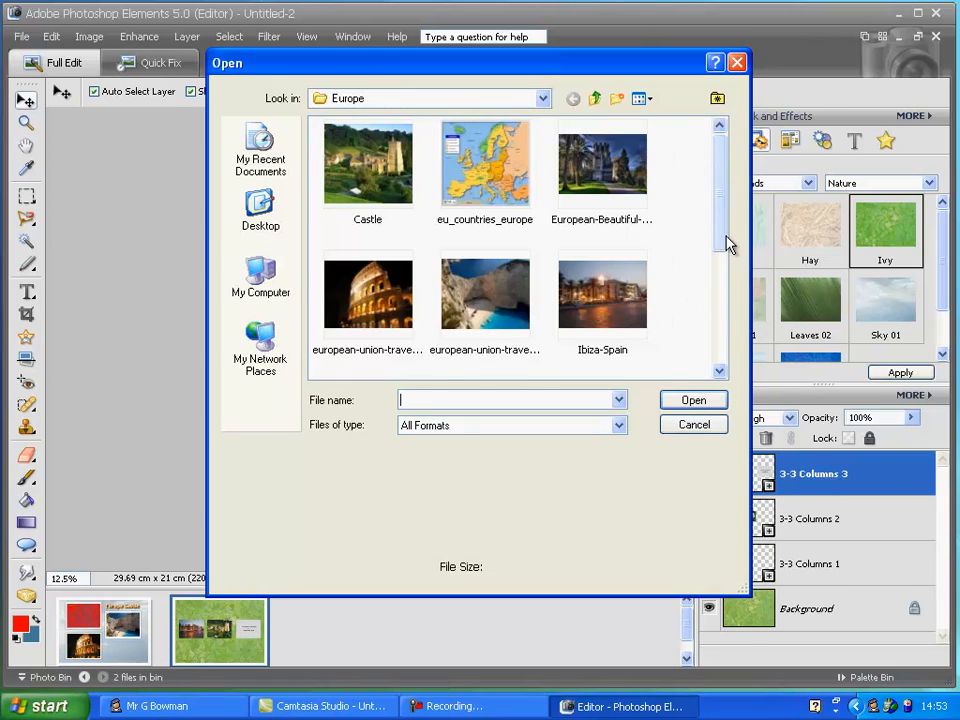
scroll(728, 245, "down", 3)
left_click(602, 214)
left_click(692, 400)
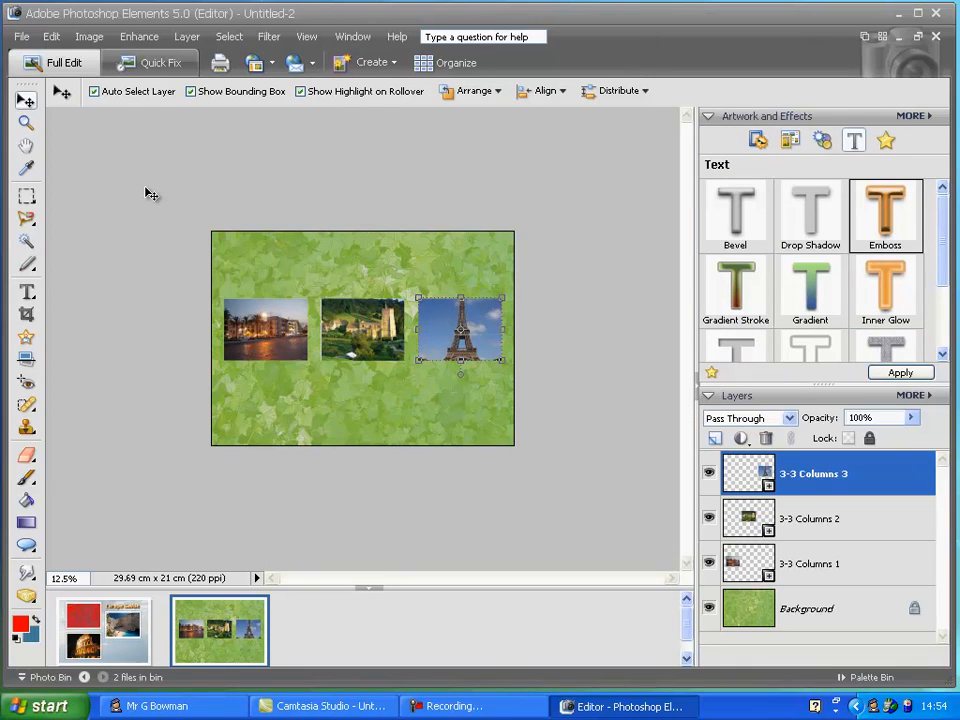
Save the layout as a Photoshop file named europe in the Europe folder
left_click(22, 37)
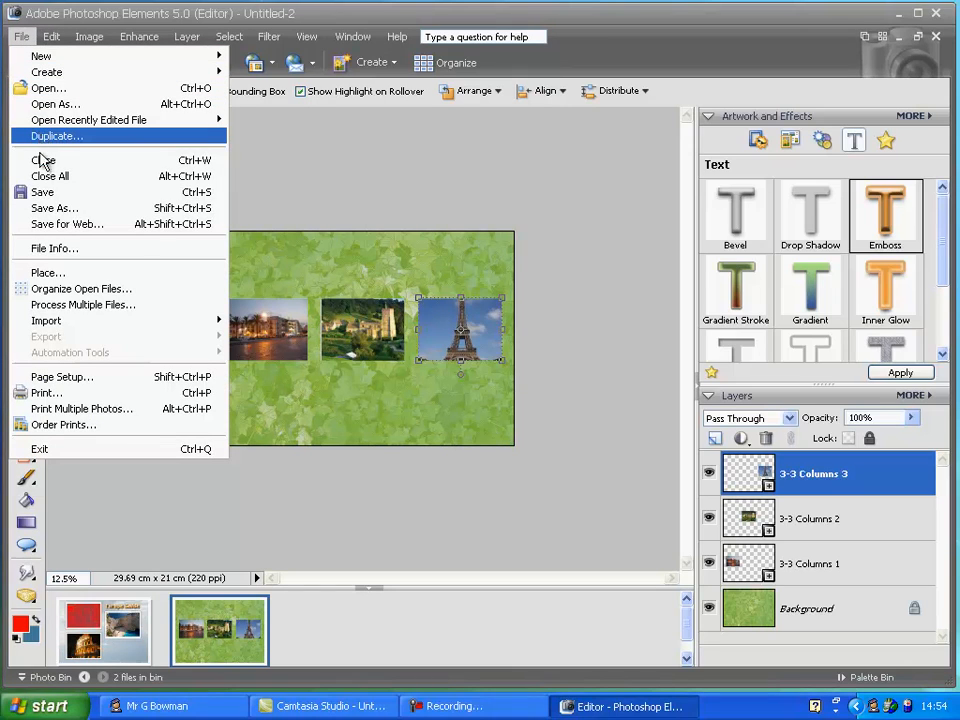
left_click(57, 210)
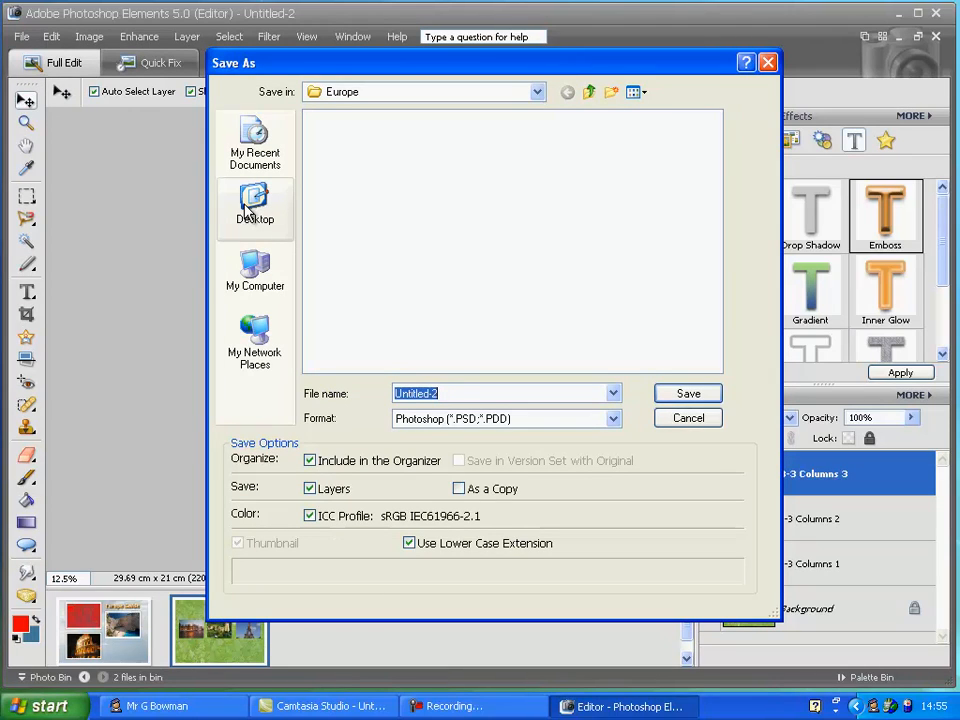
type("europe")
key("Return")
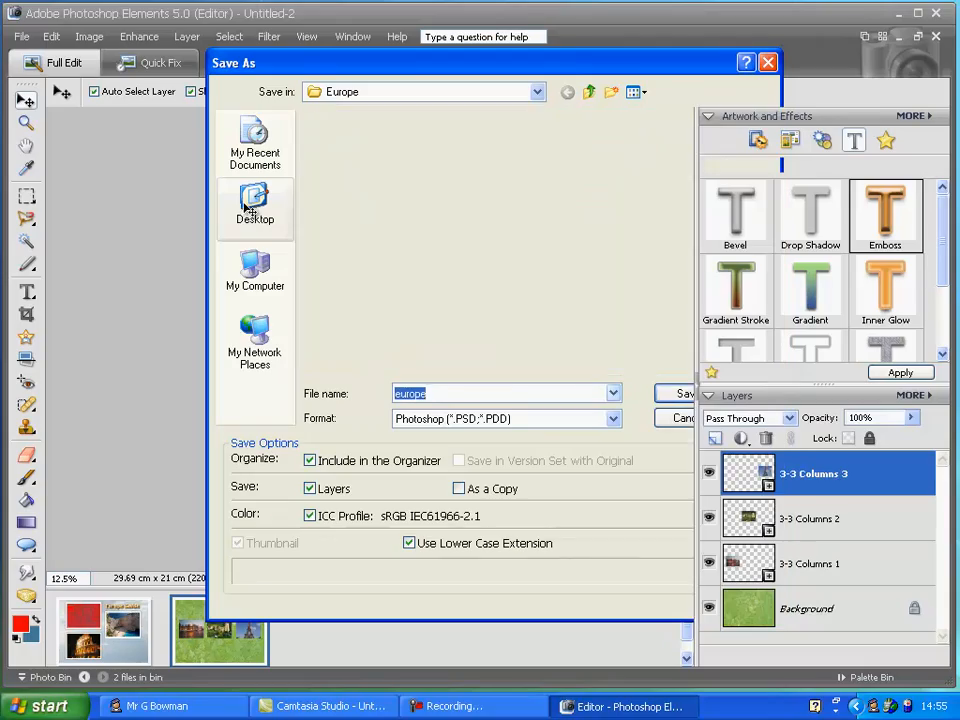